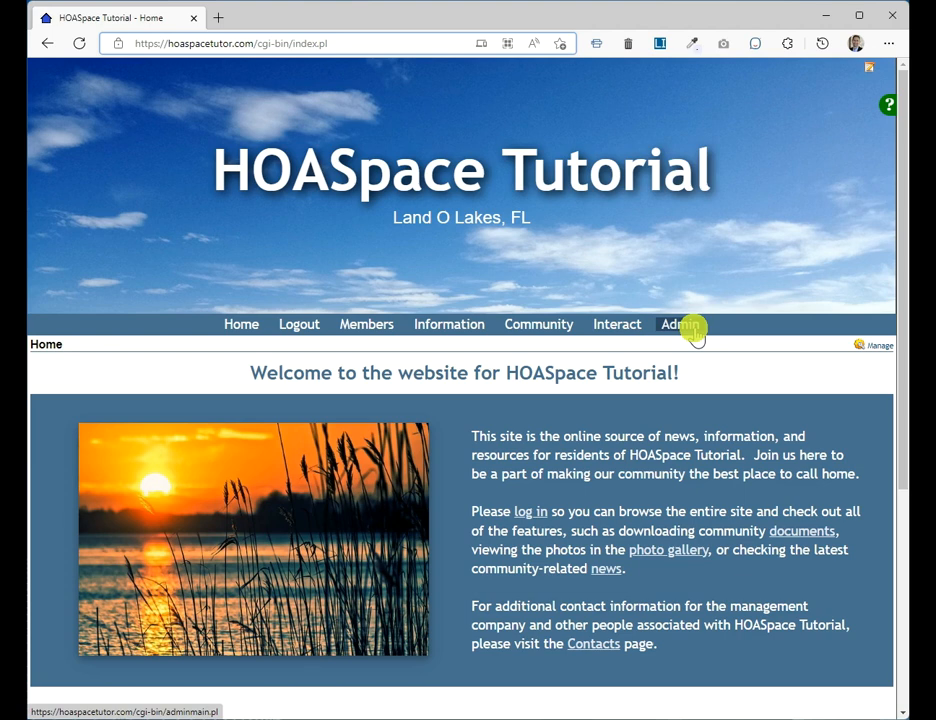
Step: Open the editor for creating a new custom web page from the site administration functions
left_click(683, 326)
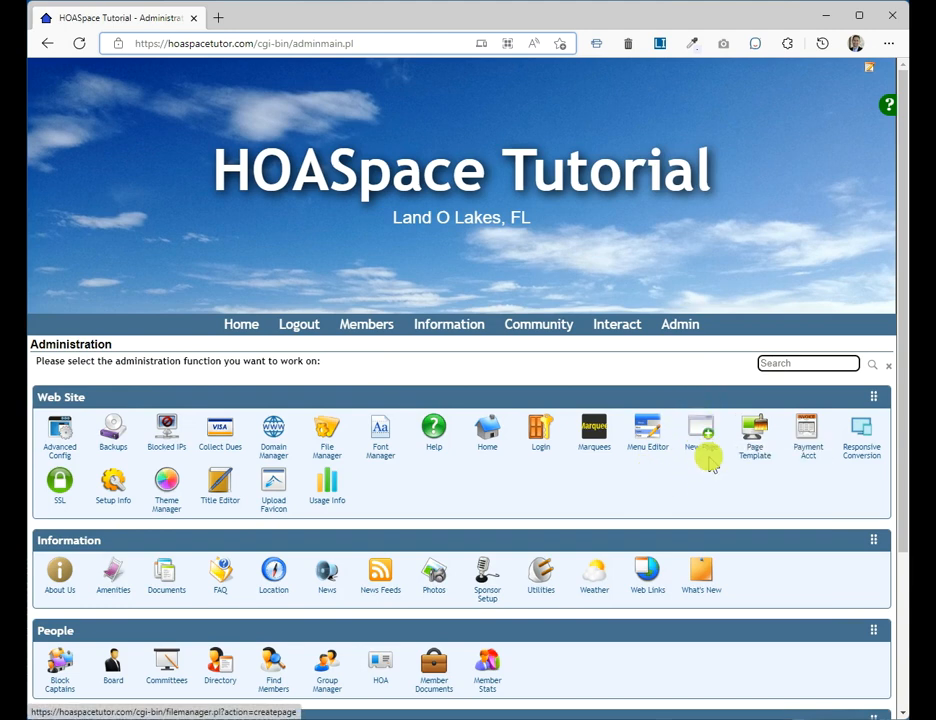
left_click(330, 436)
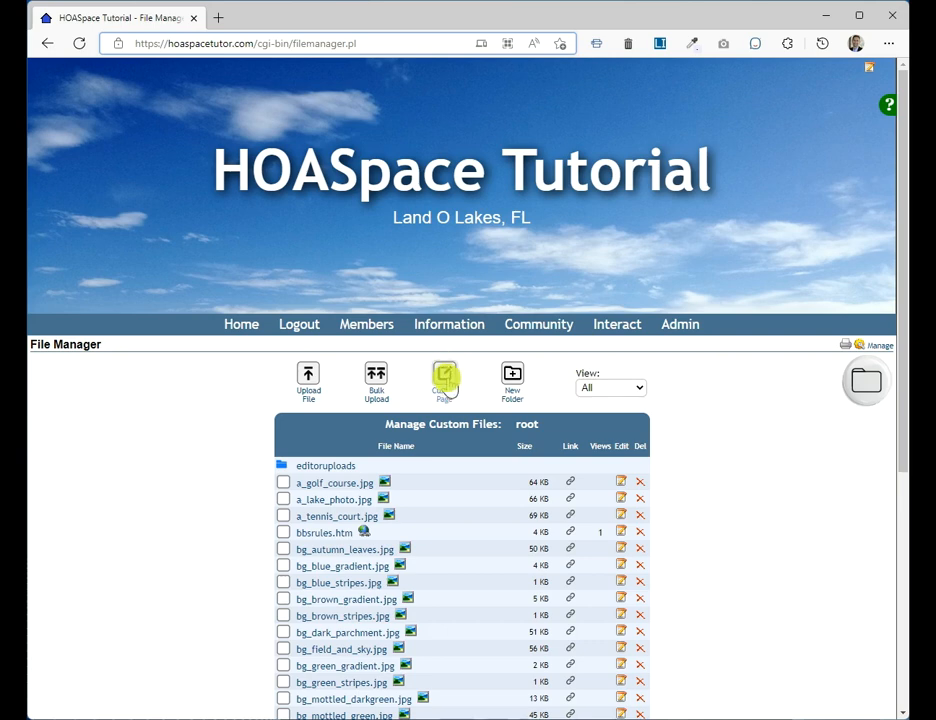
left_click(689, 327)
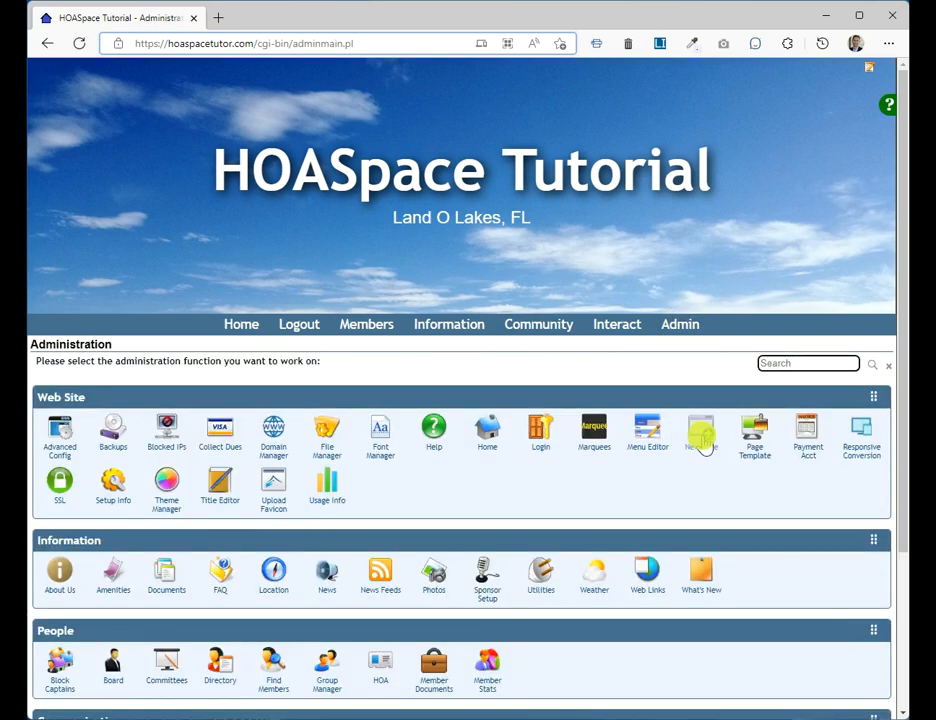
left_click(702, 430)
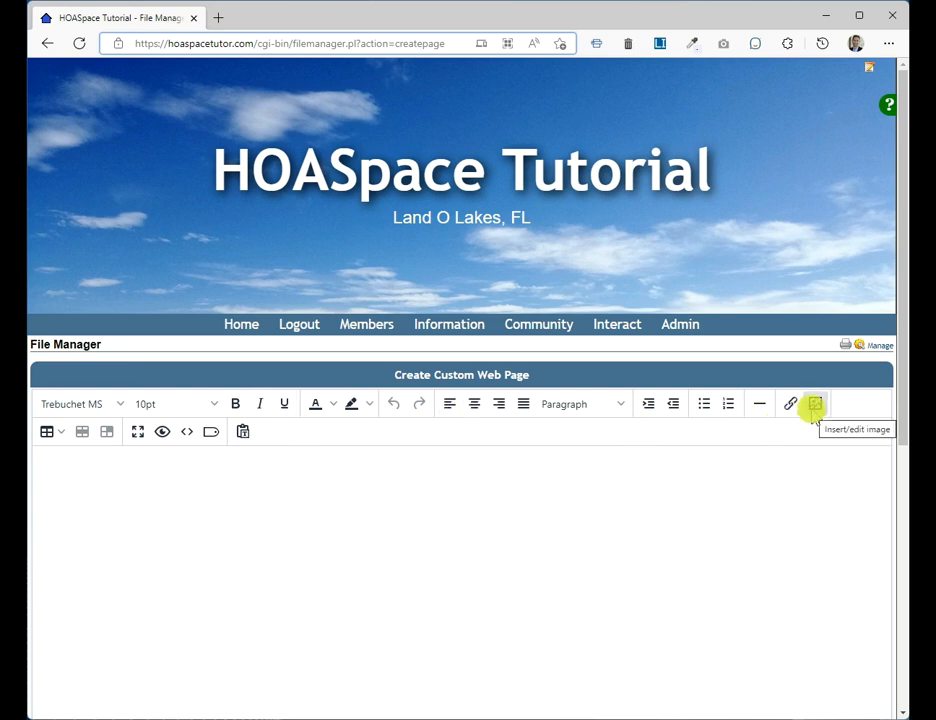
Step: Enter the text "This is a sample web page." in the body of the custom page
left_click(475, 465)
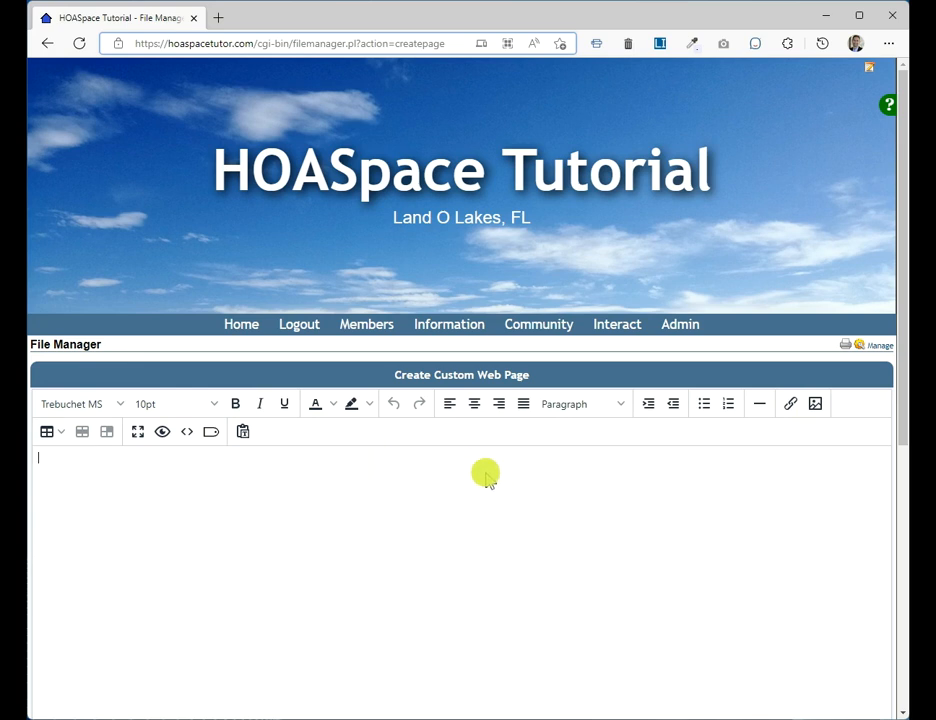
type("This is")
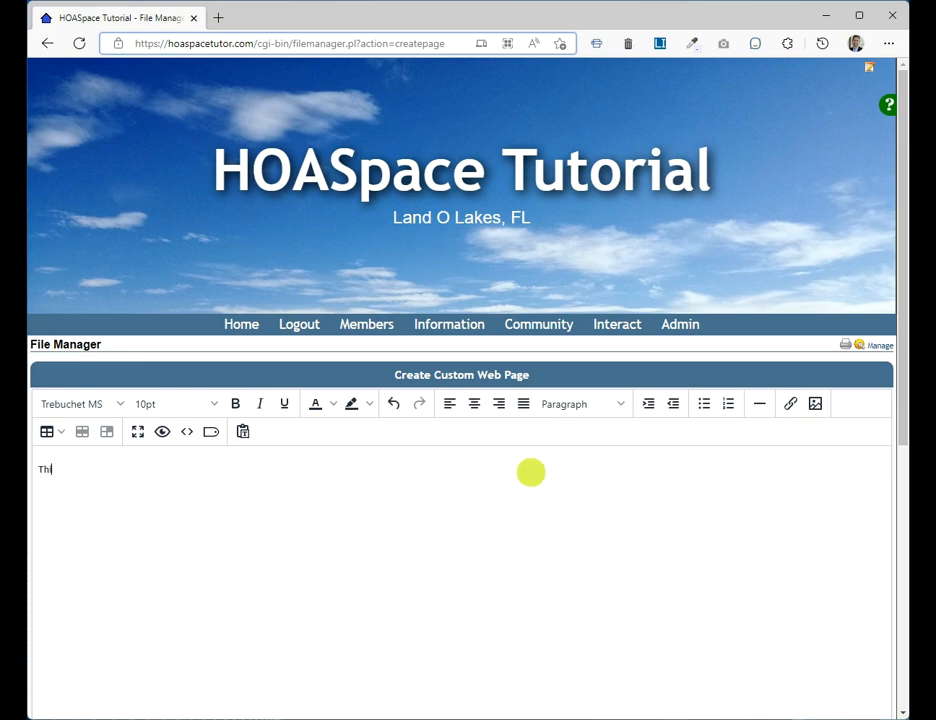
type(" a sample web page.")
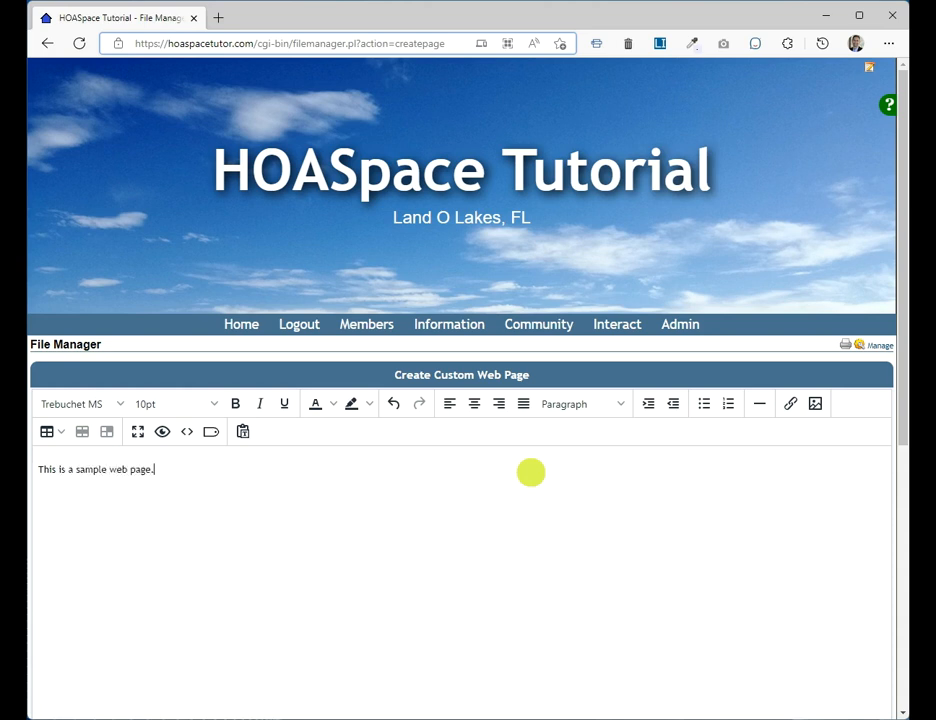
Step: Center the sample sentence and format it as 14pt bold
left_click(468, 401)
left_click(401, 456)
key("Return")
key("shift+End")
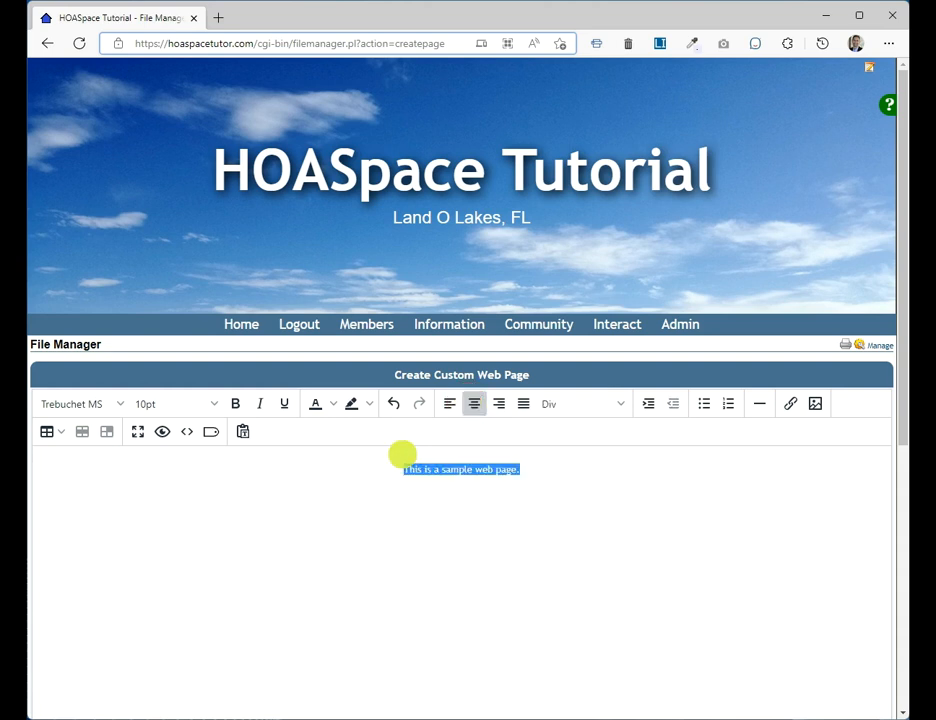
left_click(213, 403)
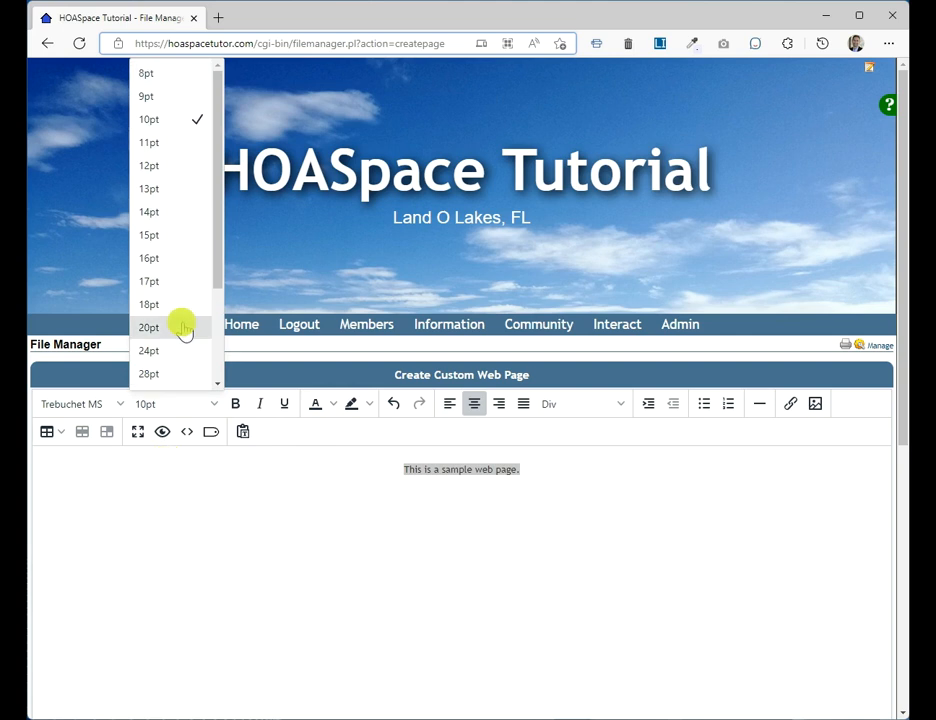
left_click(155, 211)
left_click(233, 403)
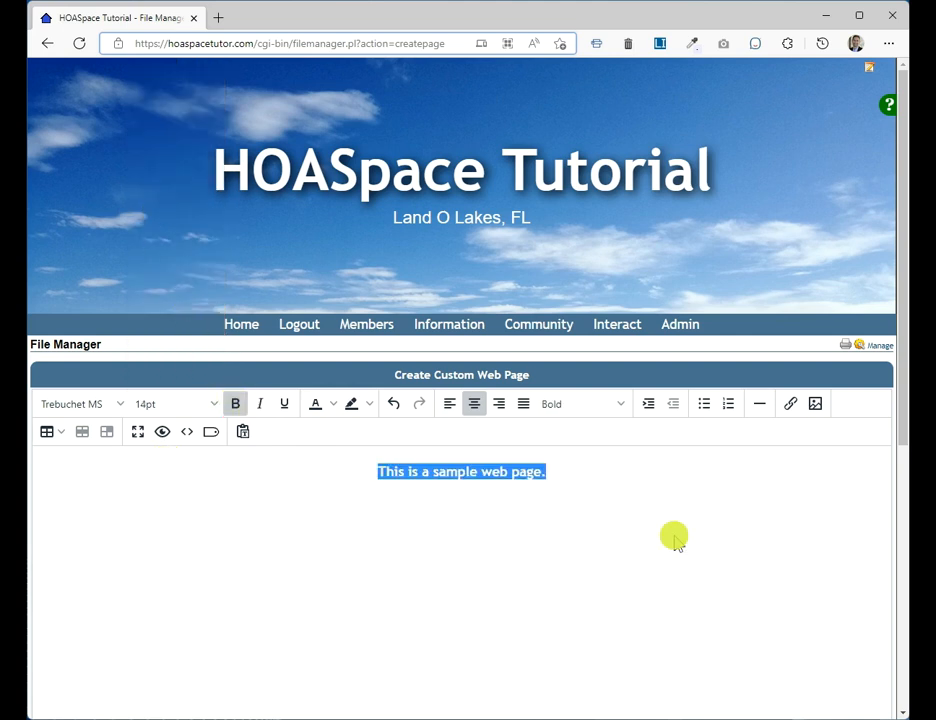
left_click(675, 512)
Step: Name the new page file a_sample_page.htm
scroll(581, 556, "down", 1)
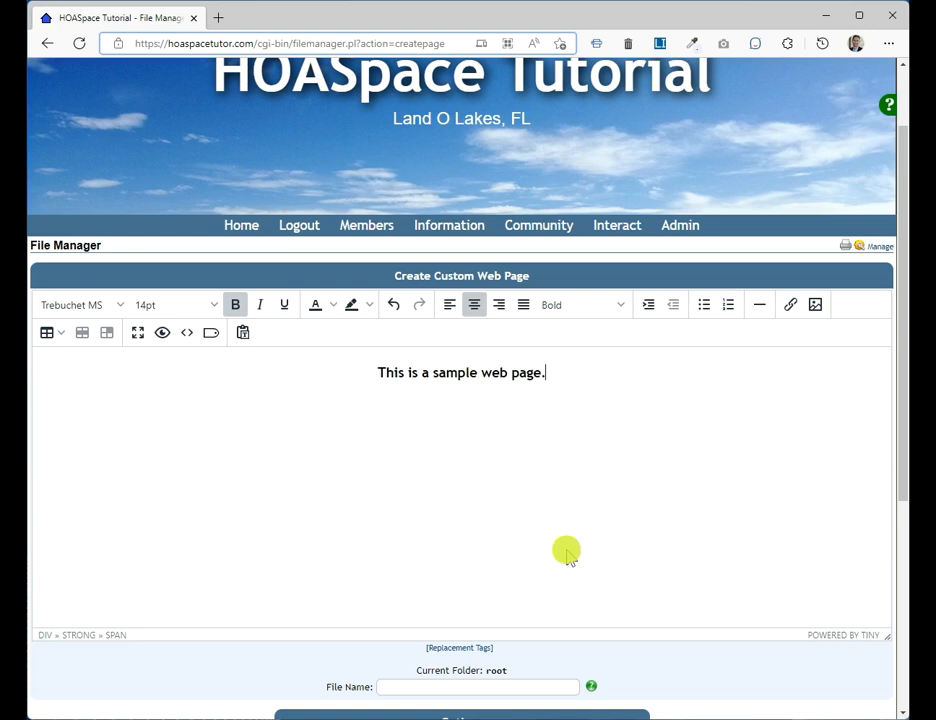
scroll(564, 548, "down", 1)
left_click(487, 588)
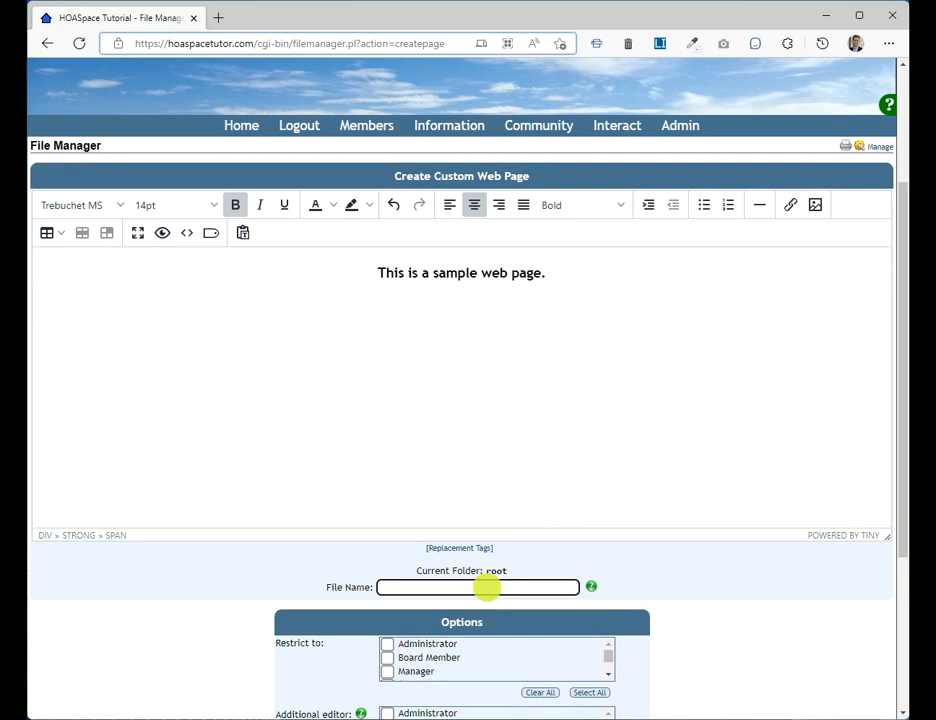
type("a_sample_page.htm")
left_click(460, 587)
left_click_drag(460, 587, 466, 588)
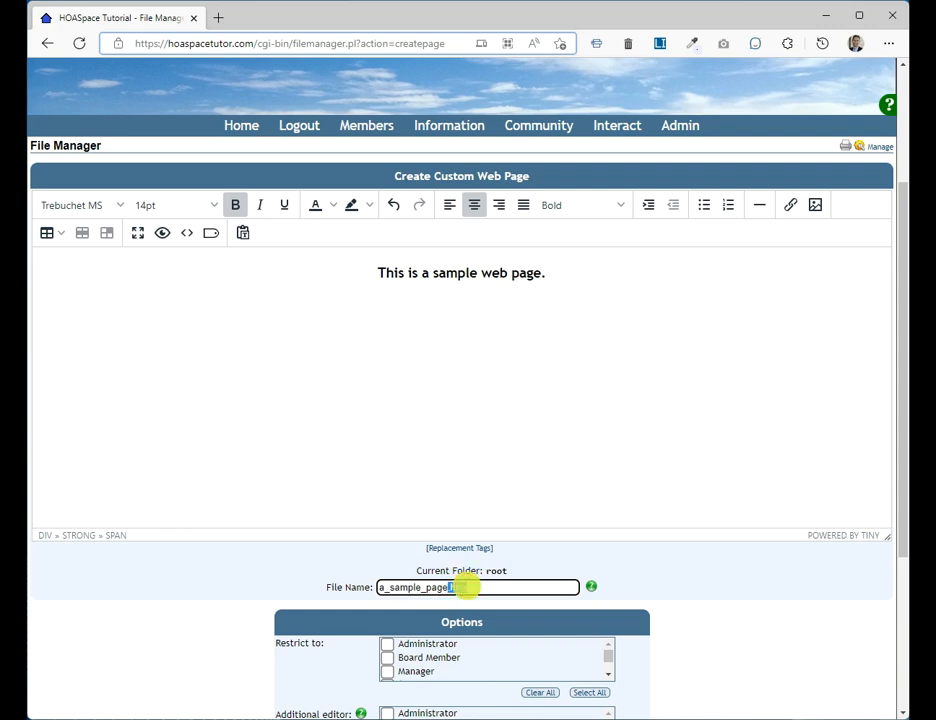
left_click(480, 590)
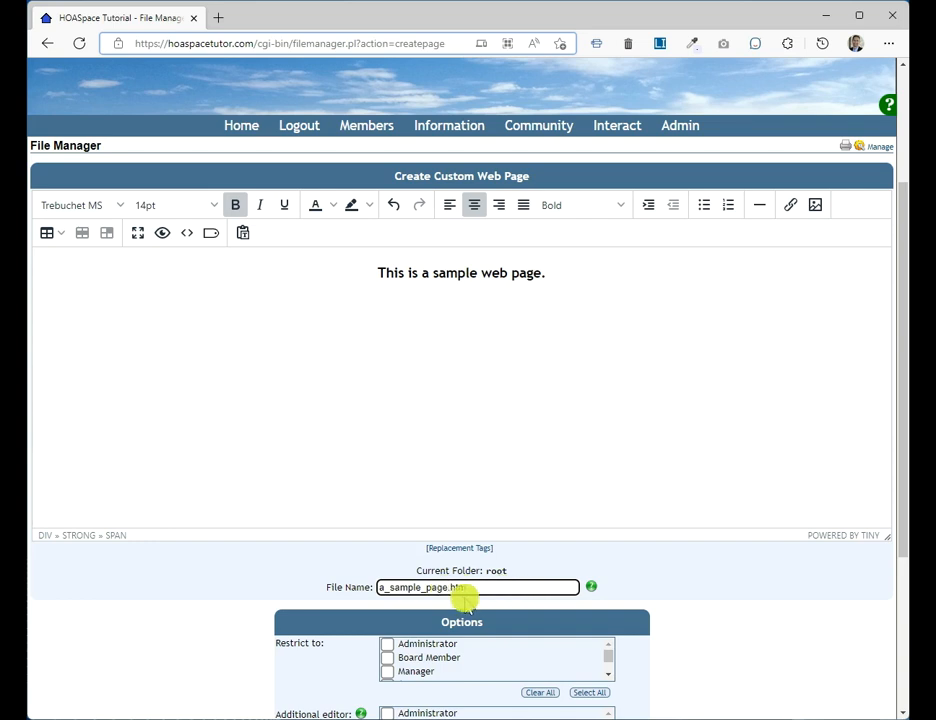
left_click_drag(379, 587, 445, 585)
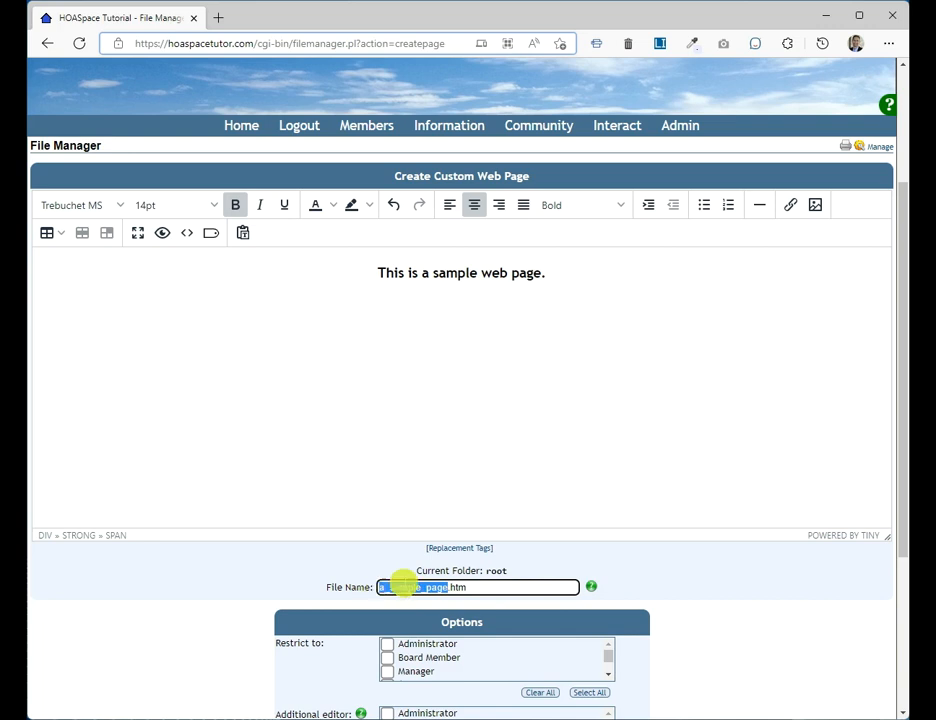
scroll(657, 570, "down", 1)
scroll(657, 570, "down", 2)
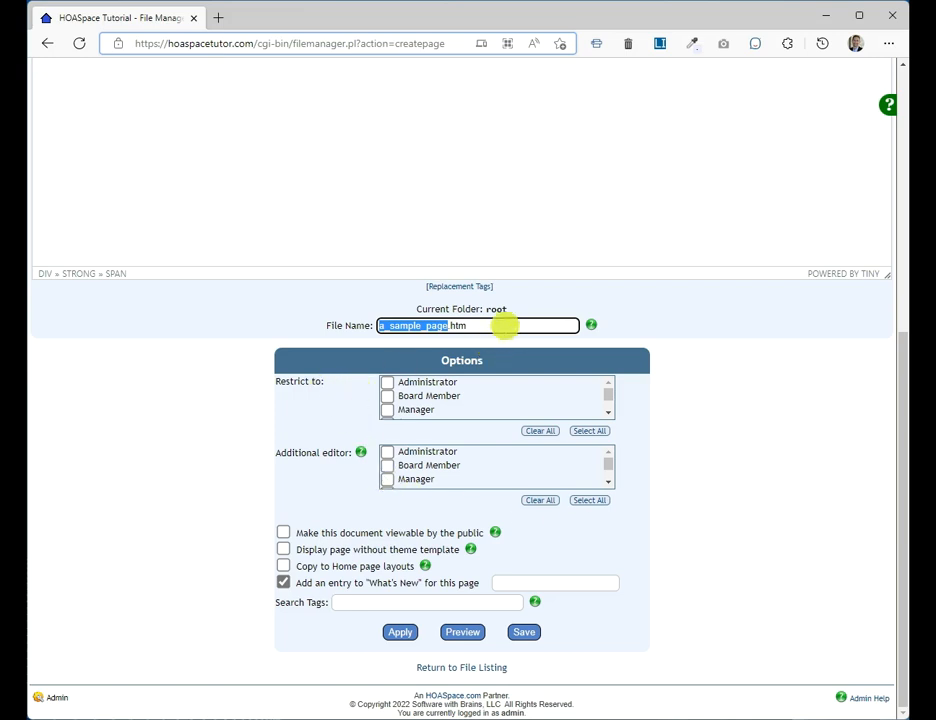
left_click(506, 325)
Step: Try restricting the page to Board Member and clear that restriction again
left_click(302, 388)
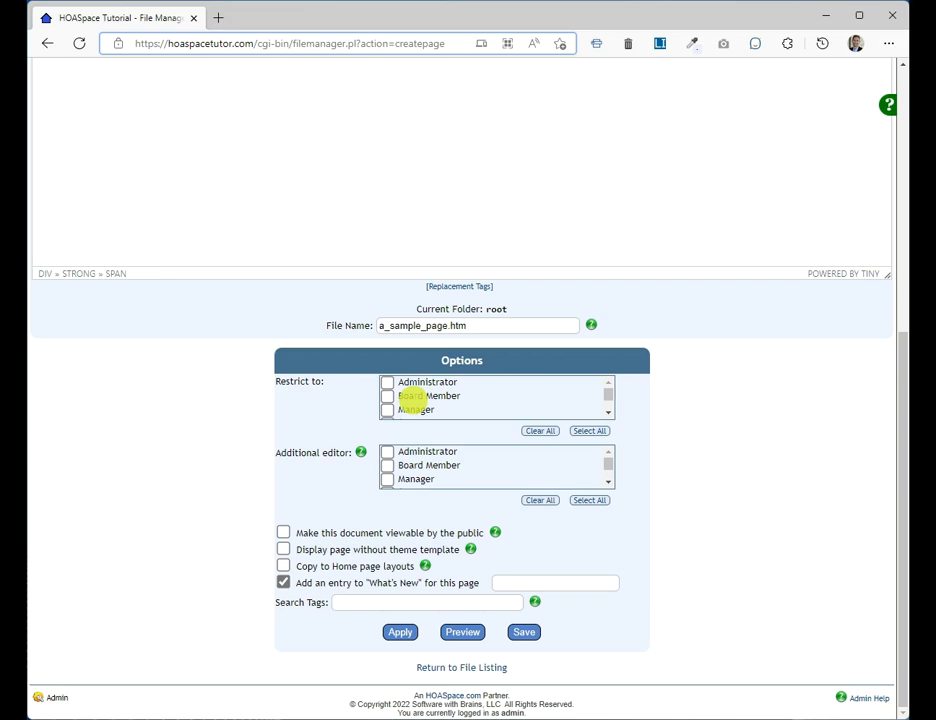
left_click(385, 395)
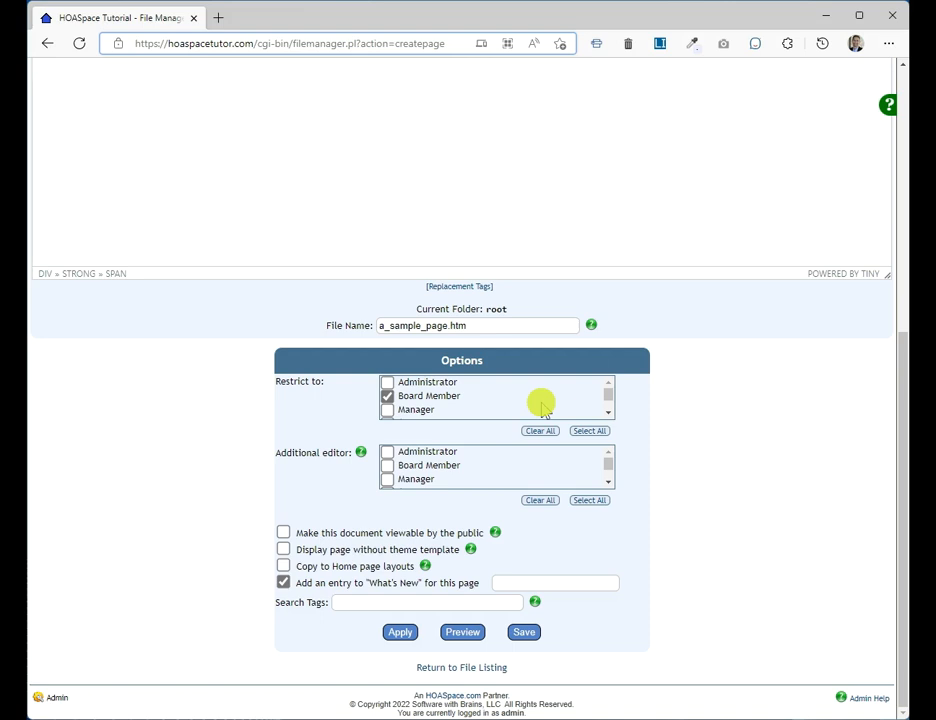
left_click(386, 395)
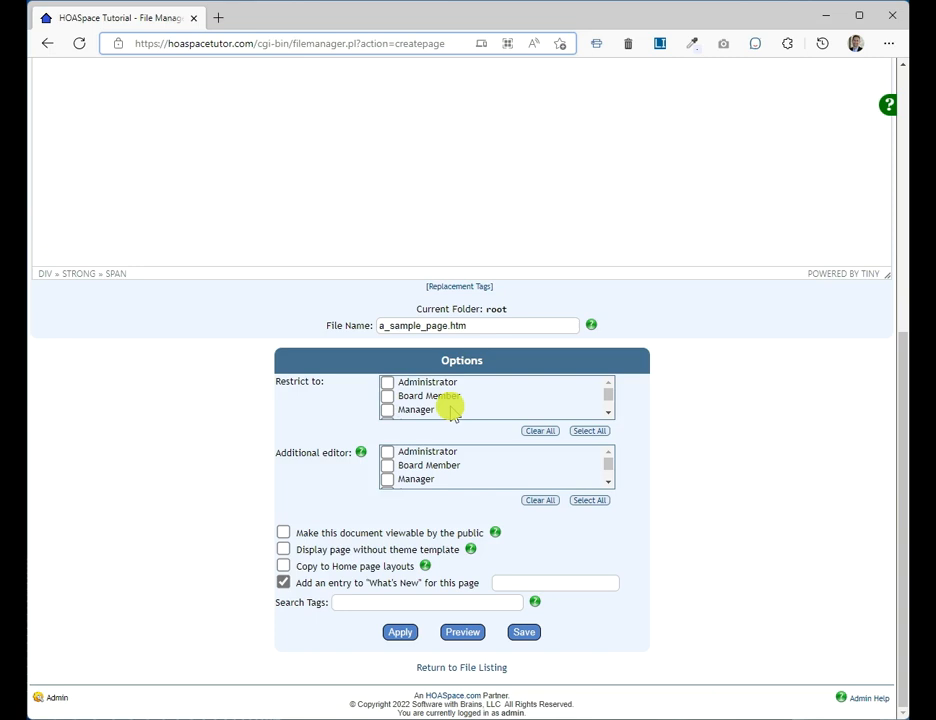
Step: Try assigning Board Member and Manager as additional editors of the page and clear both again
left_click(387, 463)
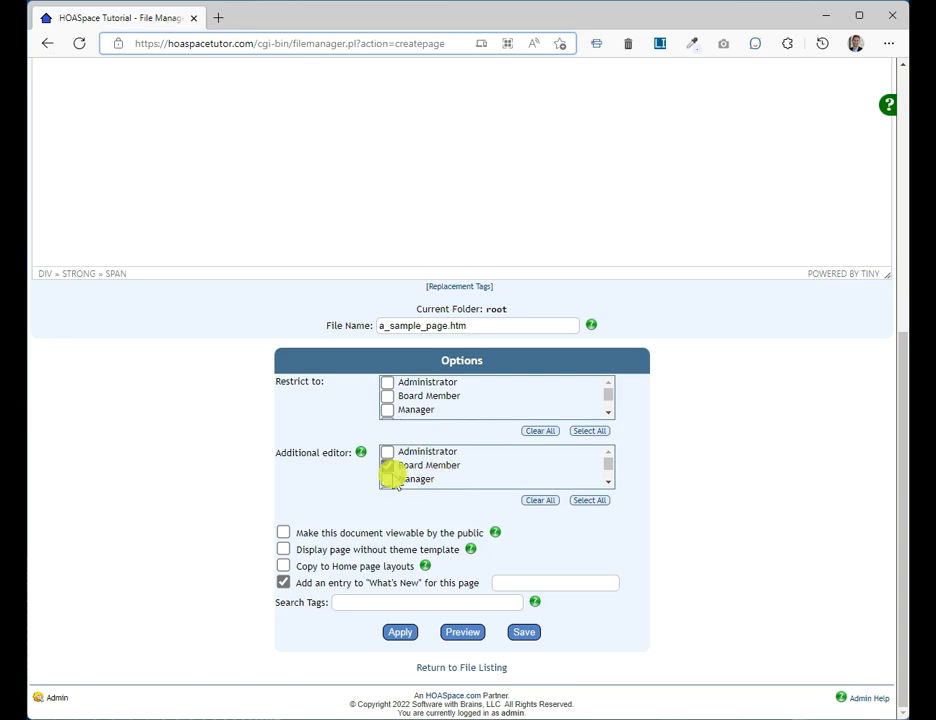
left_click(387, 479)
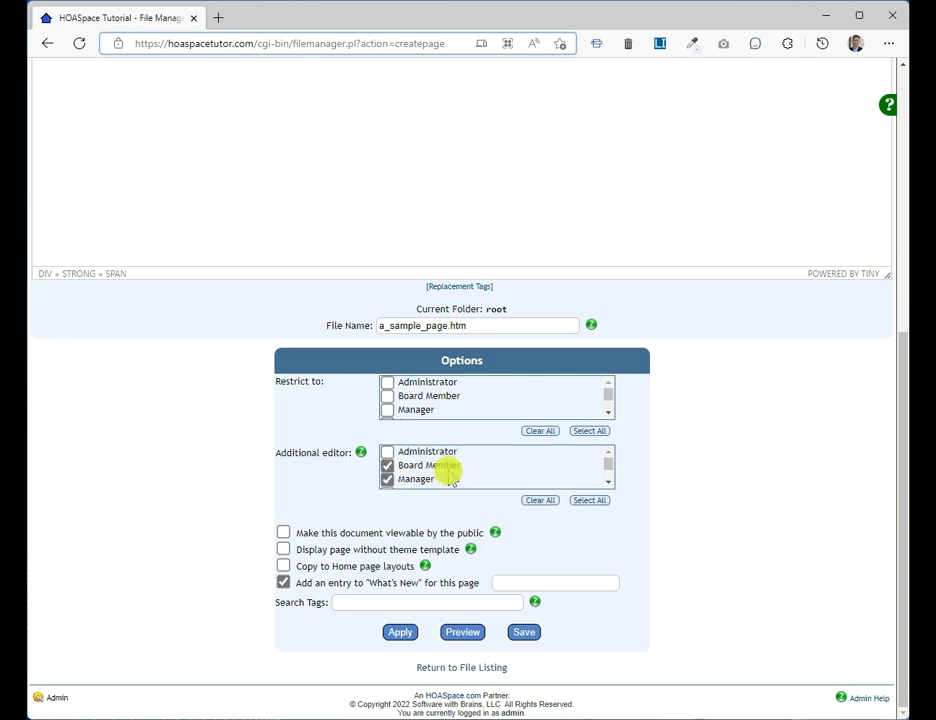
scroll(445, 474, "up", 10)
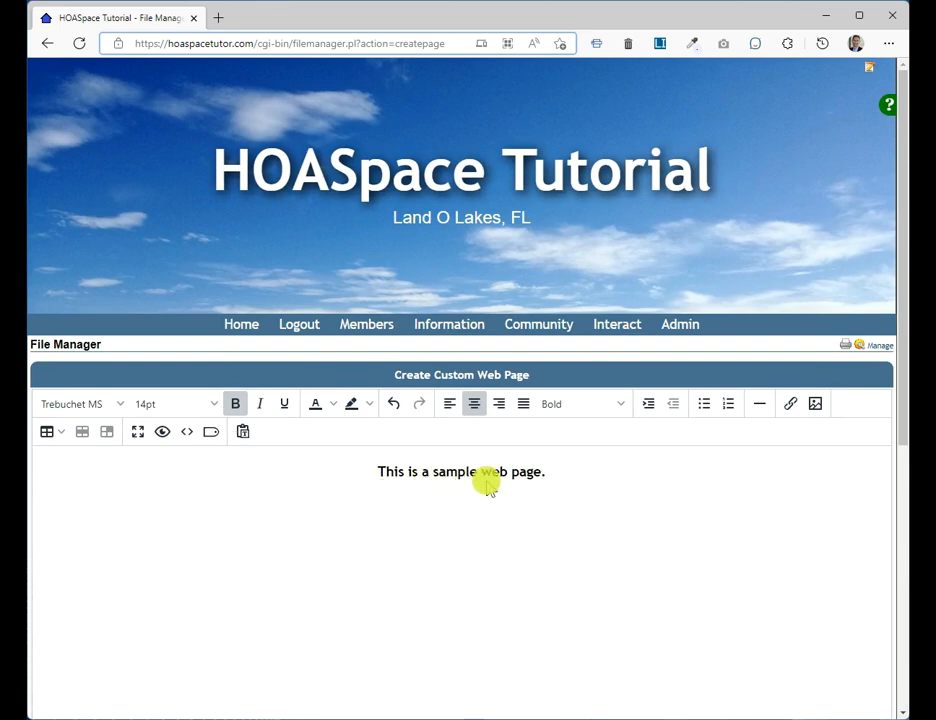
scroll(495, 485, "down", 5)
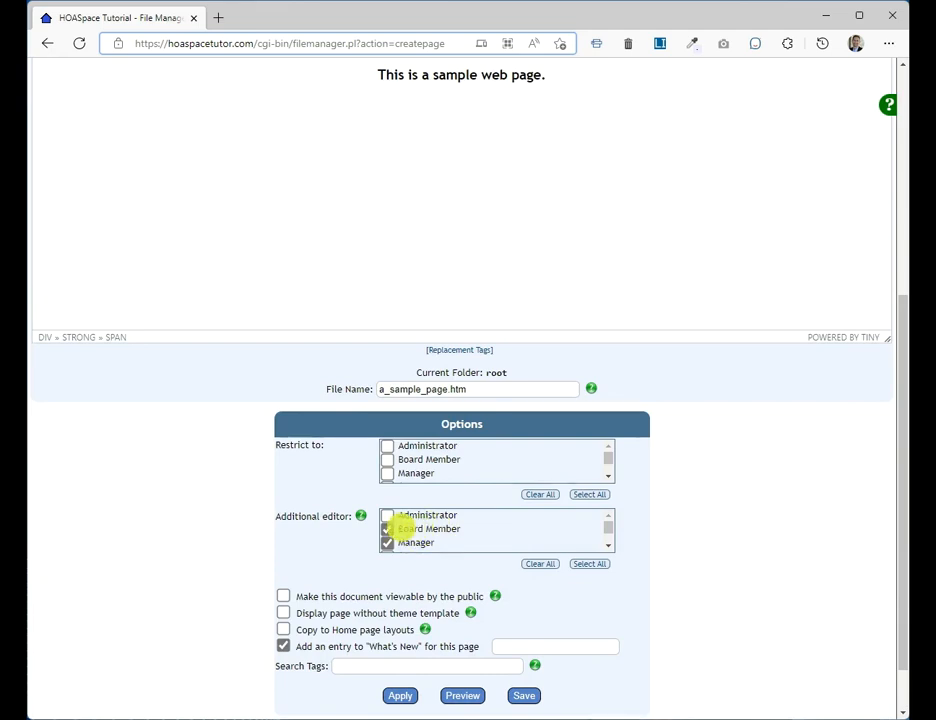
left_click(387, 529)
left_click(387, 542)
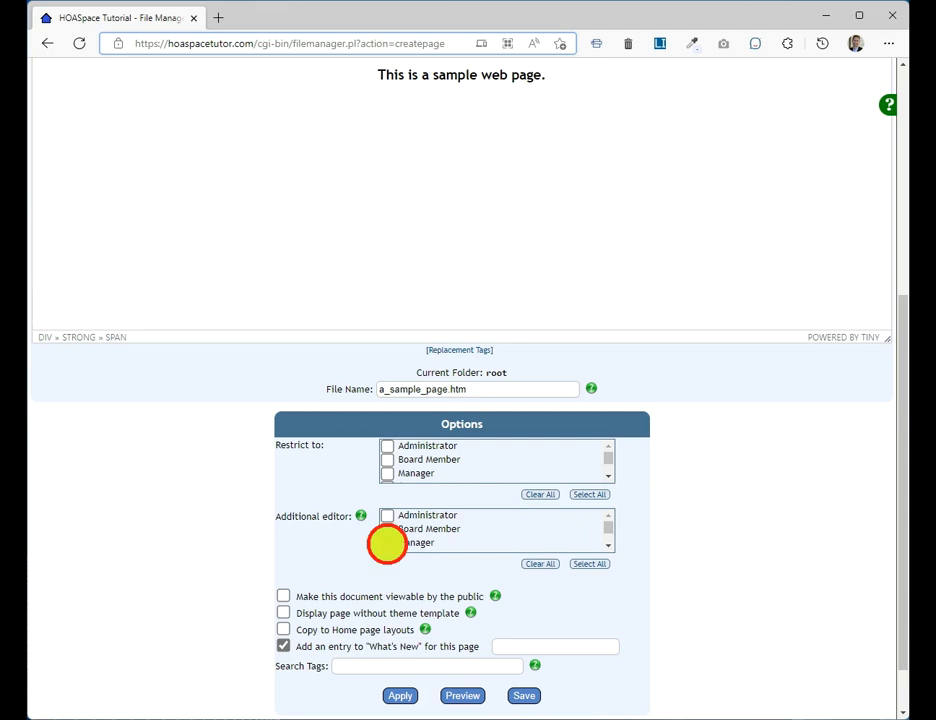
Step: Try making the document viewable by the public and switch that option off again
scroll(315, 547, "down", 1)
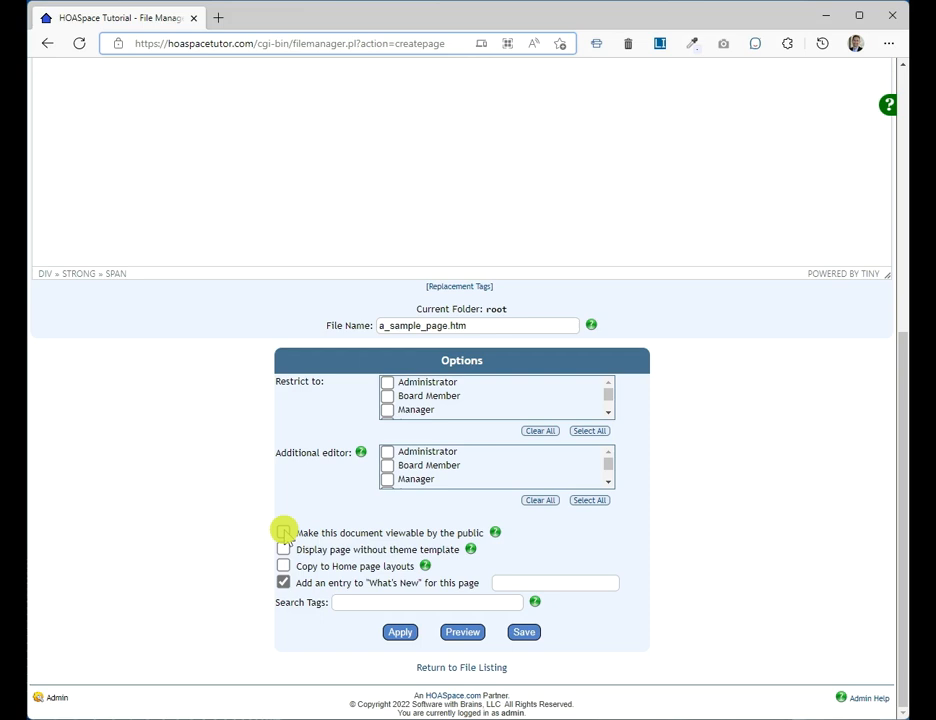
left_click(284, 532)
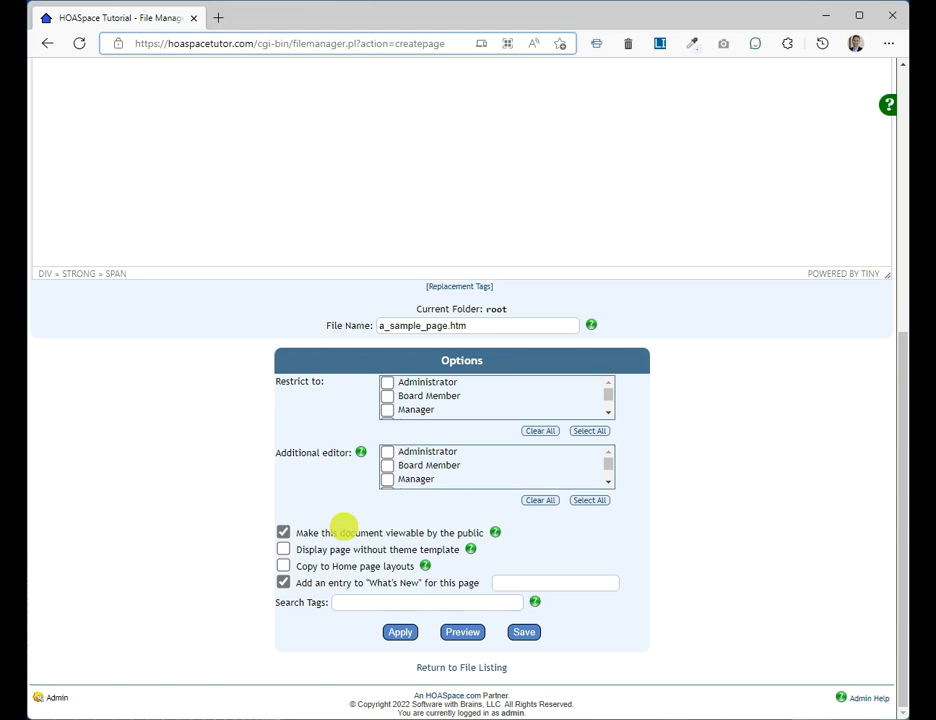
left_click(283, 532)
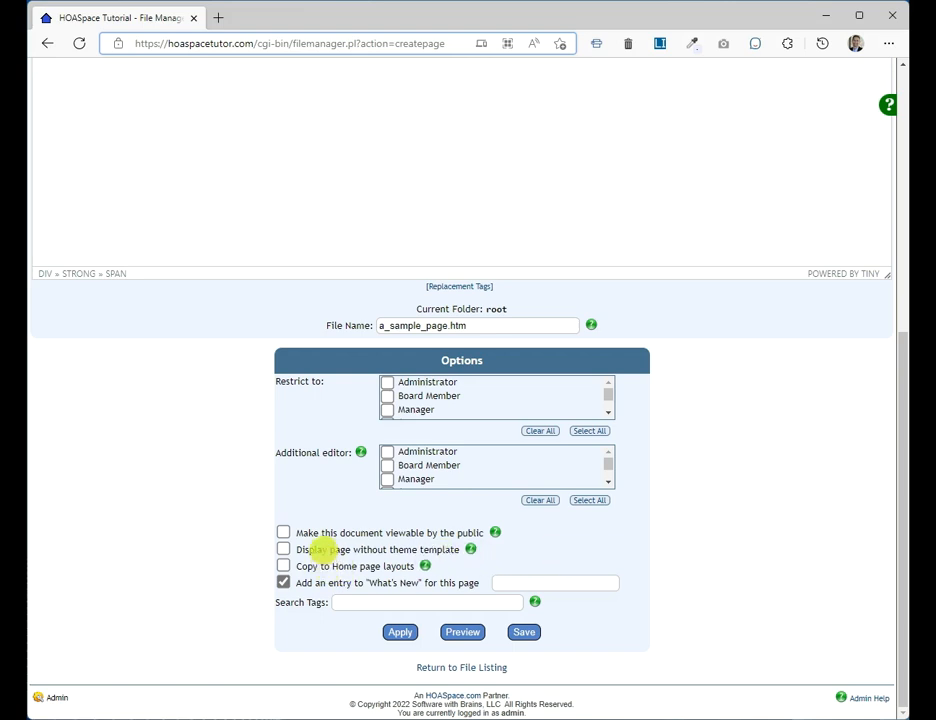
Step: Examine the site header, navigation and page content in relation to the theme template and Home page layout options
scroll(522, 600, "up", 5)
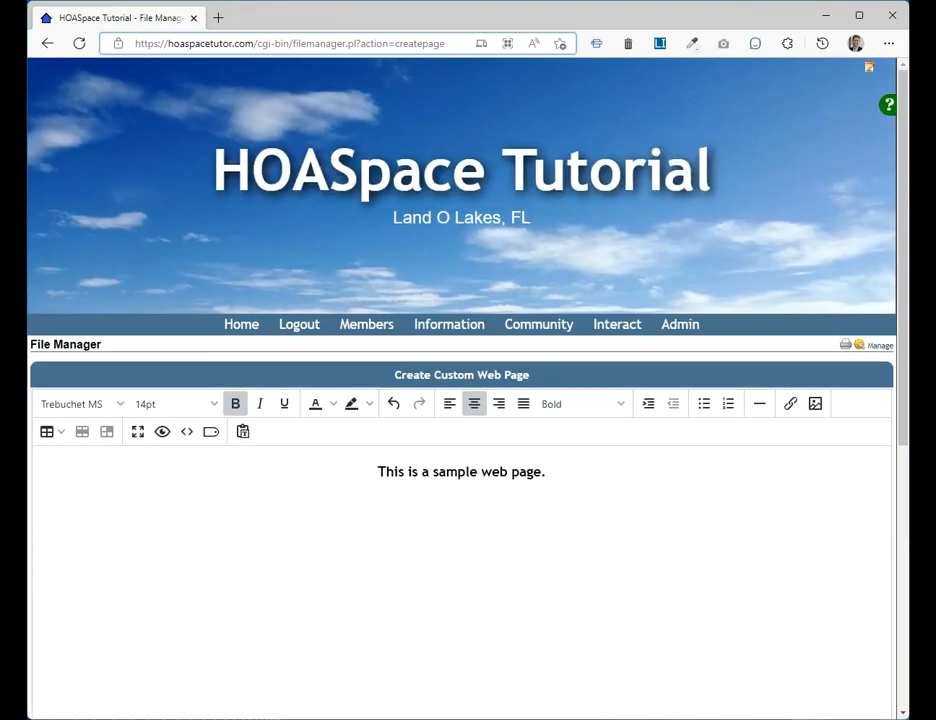
mouse_move(630, 322)
scroll(579, 549, "down", 5)
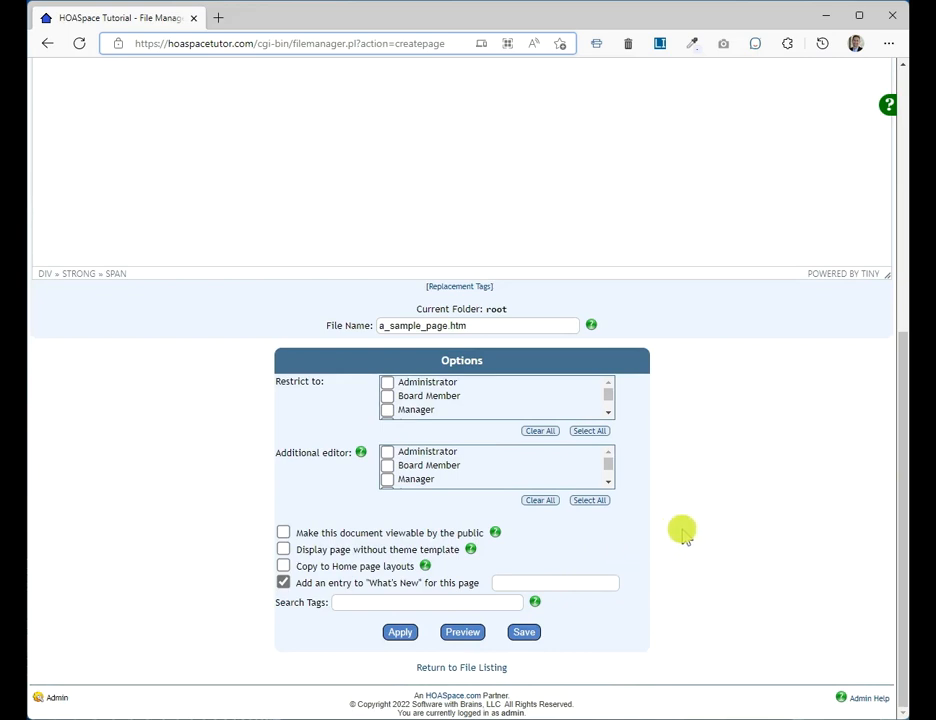
scroll(727, 436, "up", 5)
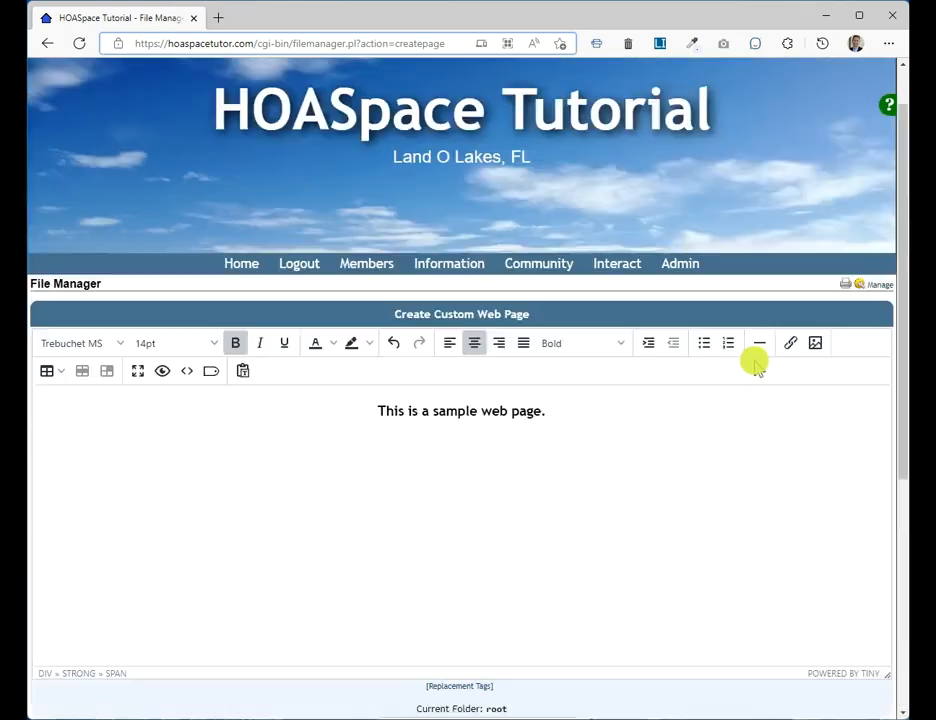
scroll(631, 597, "down", 5)
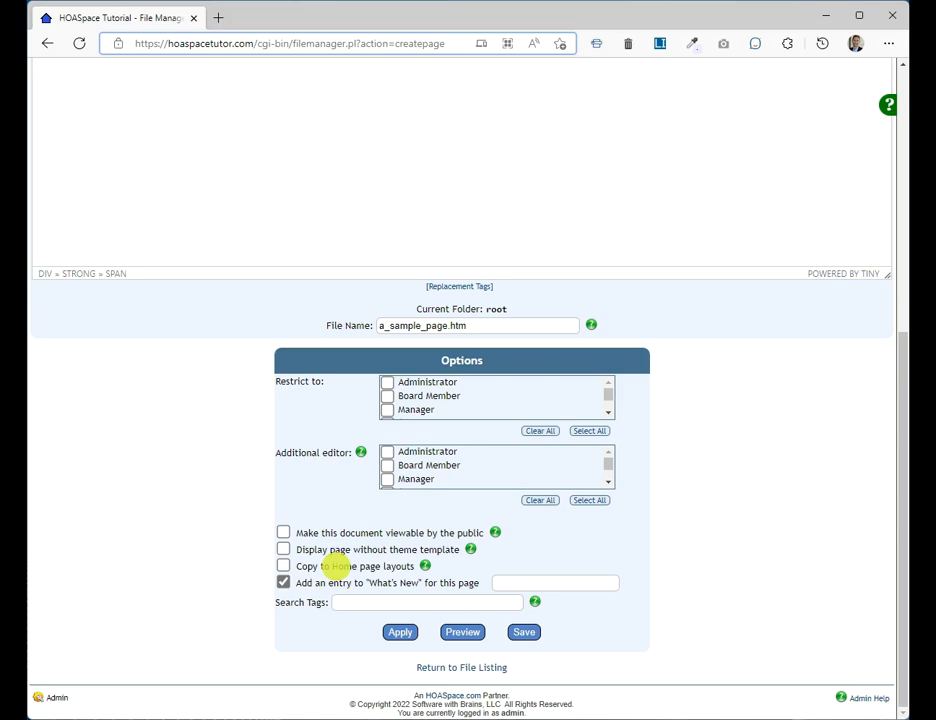
scroll(470, 474, "up", 3)
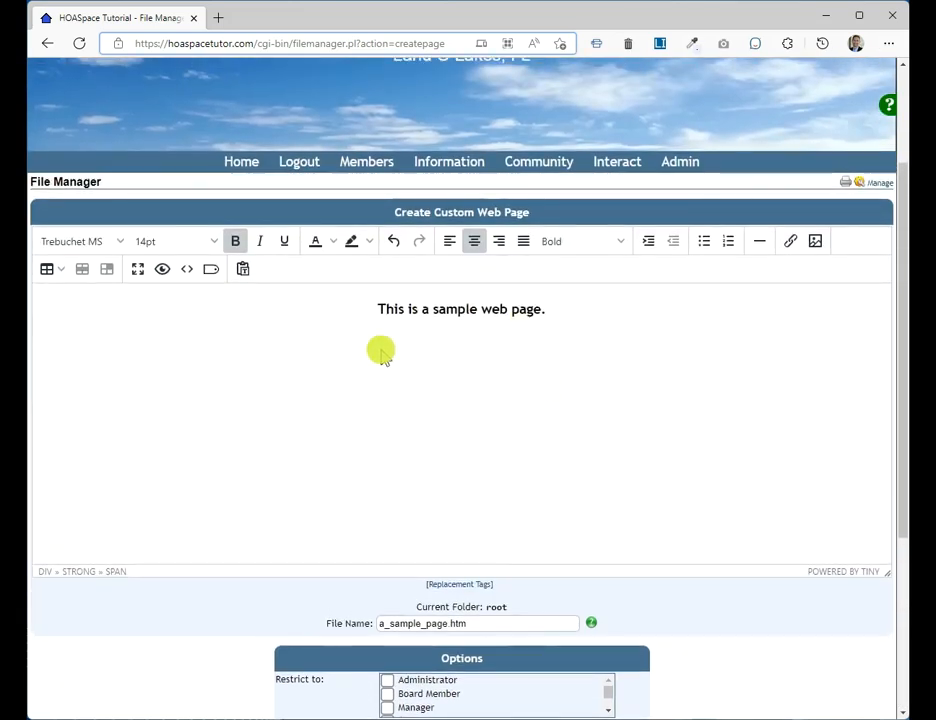
scroll(483, 338, "down", 3)
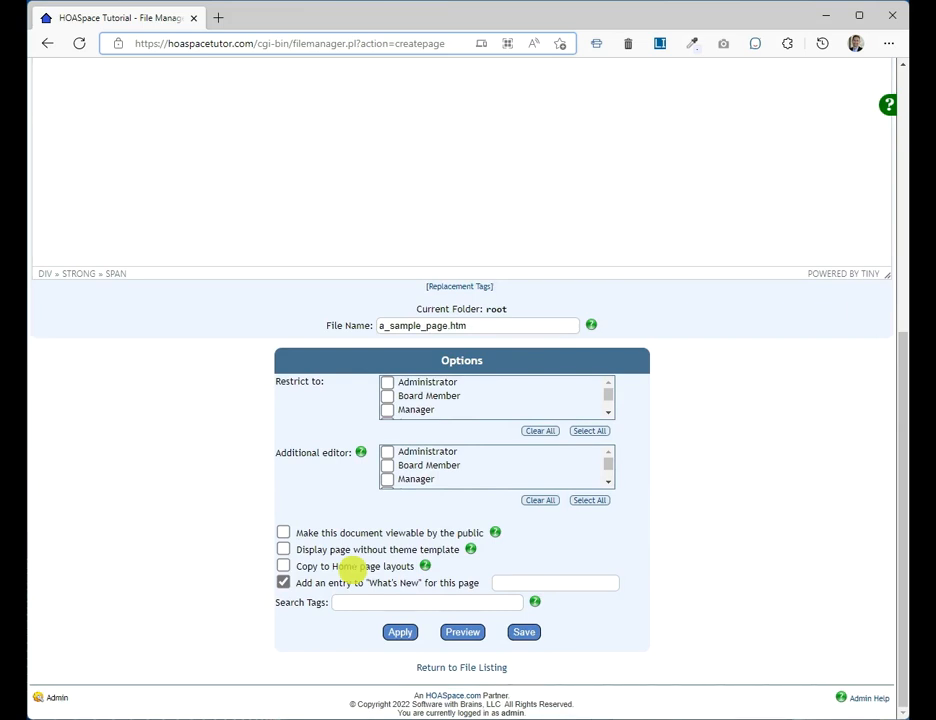
Step: Enable copying the page to the Home page layouts and select its whole file name
left_click(283, 566)
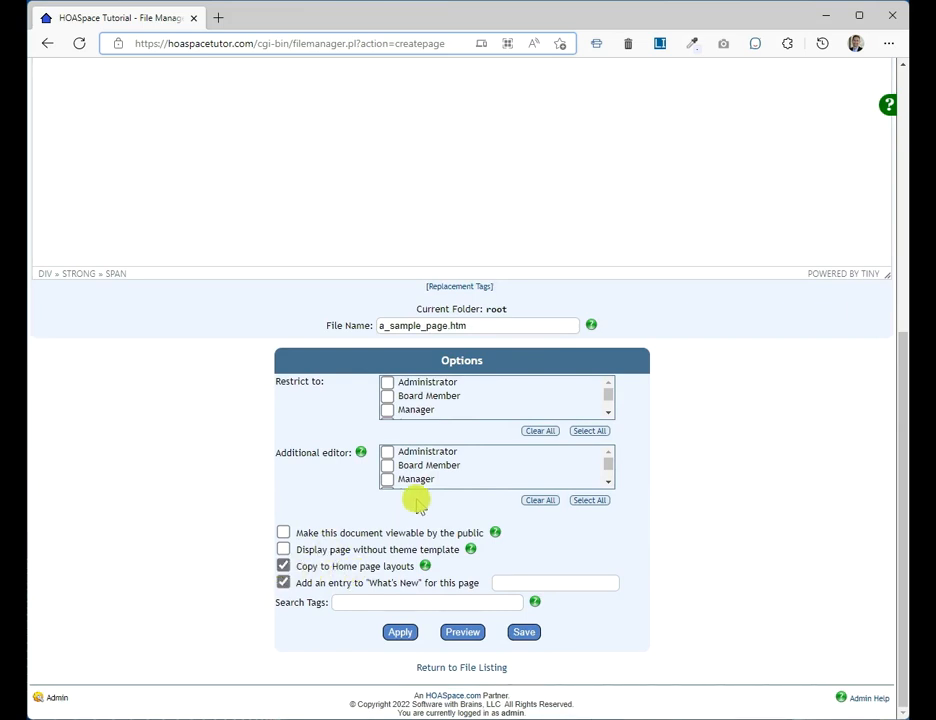
left_click(473, 325)
left_click_drag(473, 325, 378, 328)
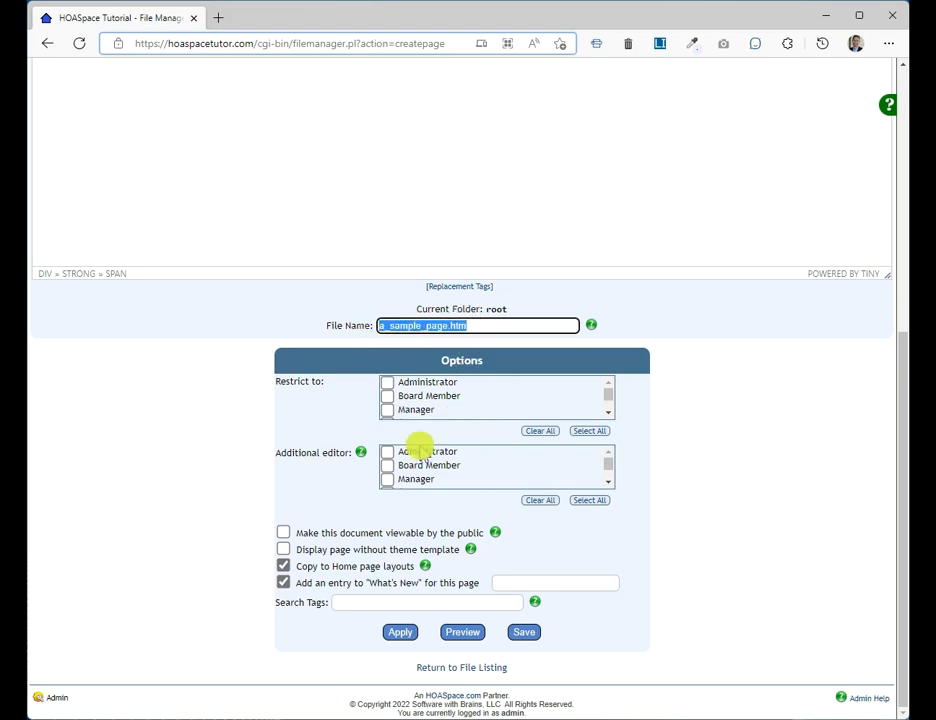
Step: Disable copying the page to the Home page layouts and look over the page content and options
left_click(283, 566)
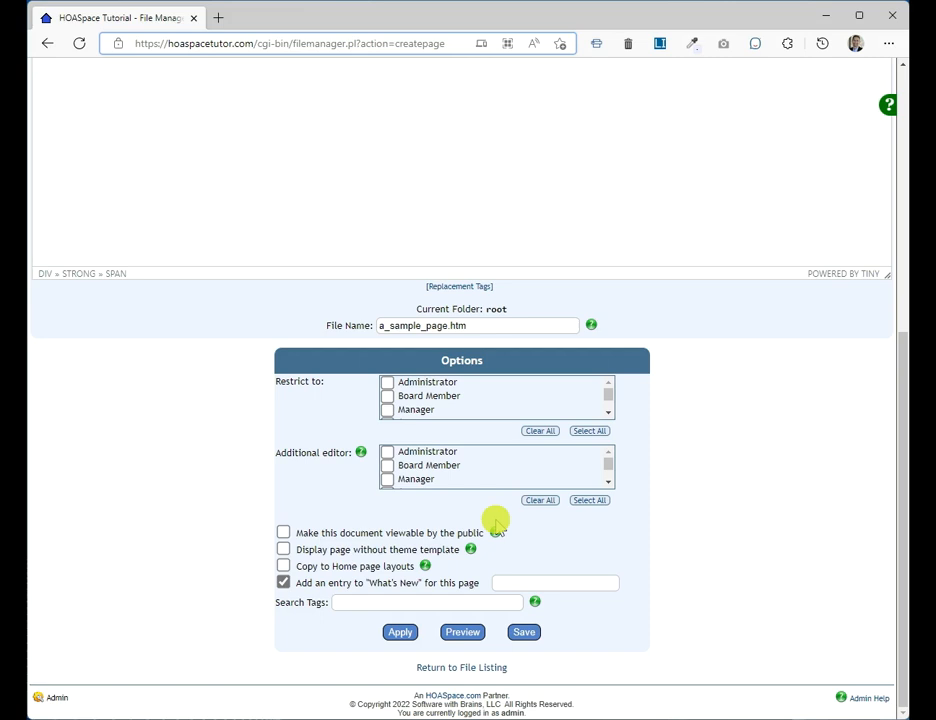
scroll(497, 525, "up", 3)
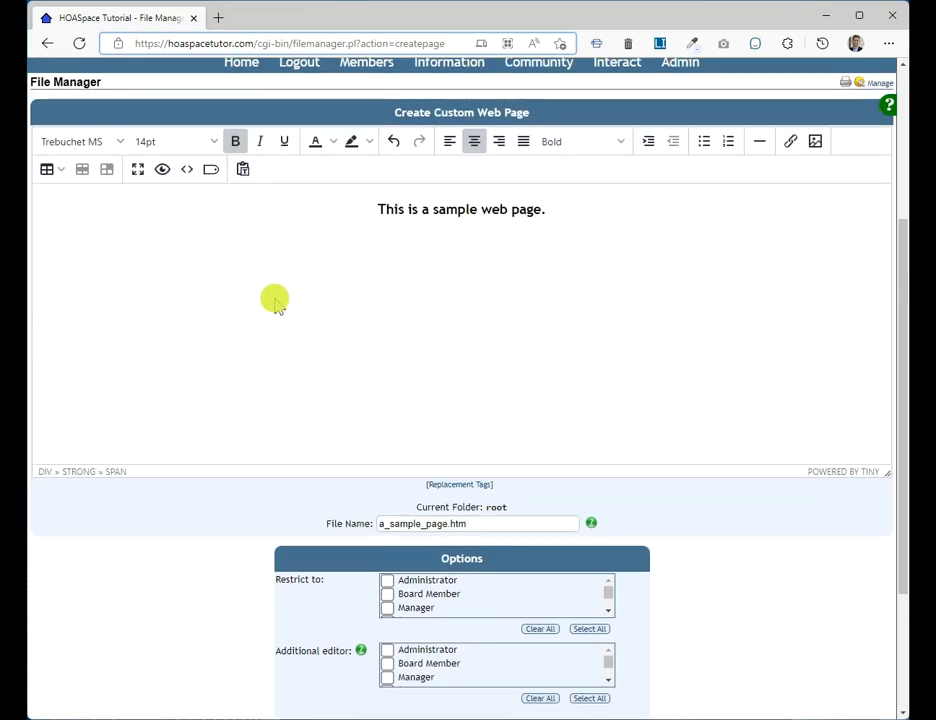
scroll(274, 300, "down", 3)
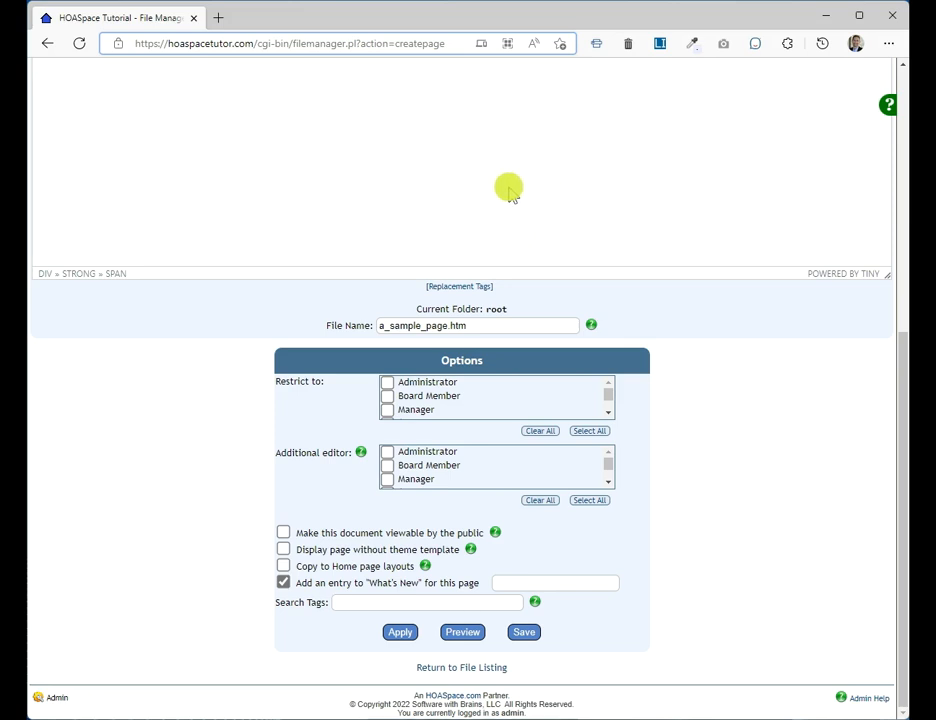
Step: Try switching the What's New entry off and on again, and view the help for Search Tags
left_click(284, 583)
left_click(284, 583)
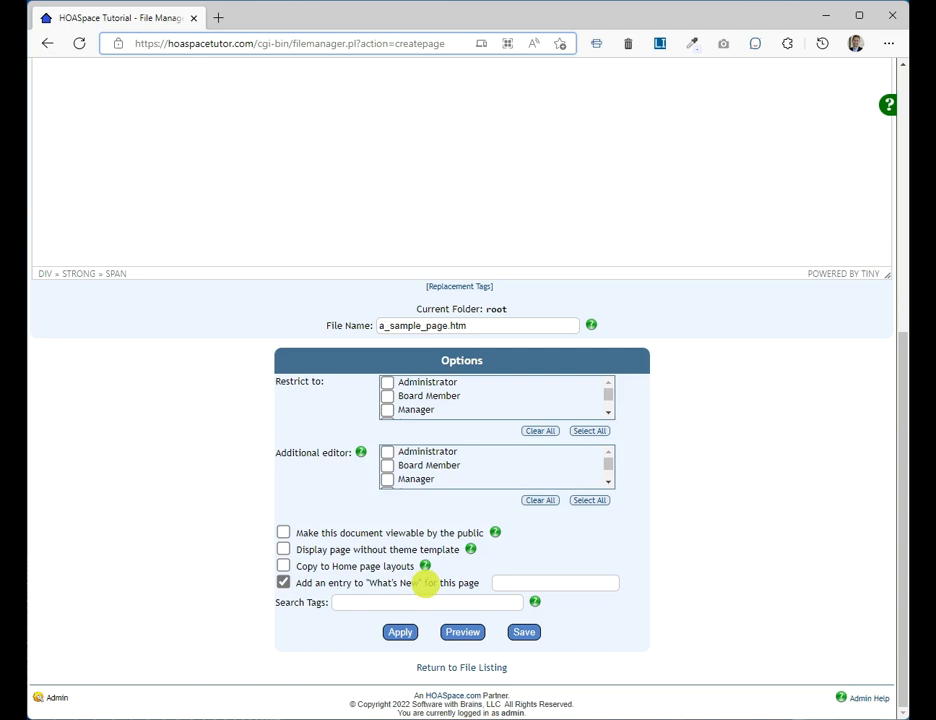
left_click(503, 582)
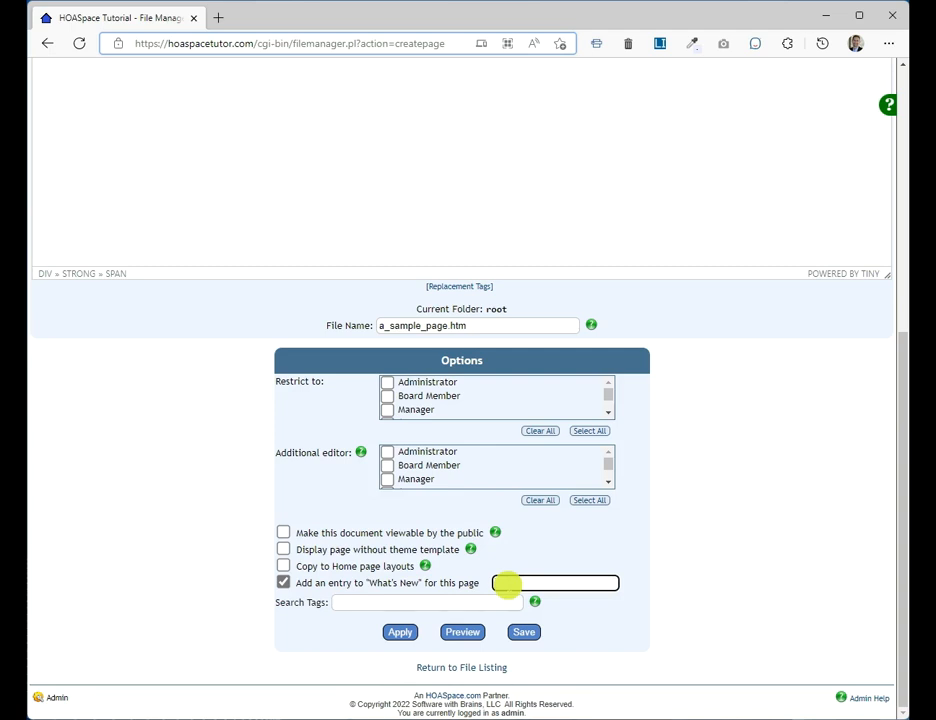
mouse_move(536, 601)
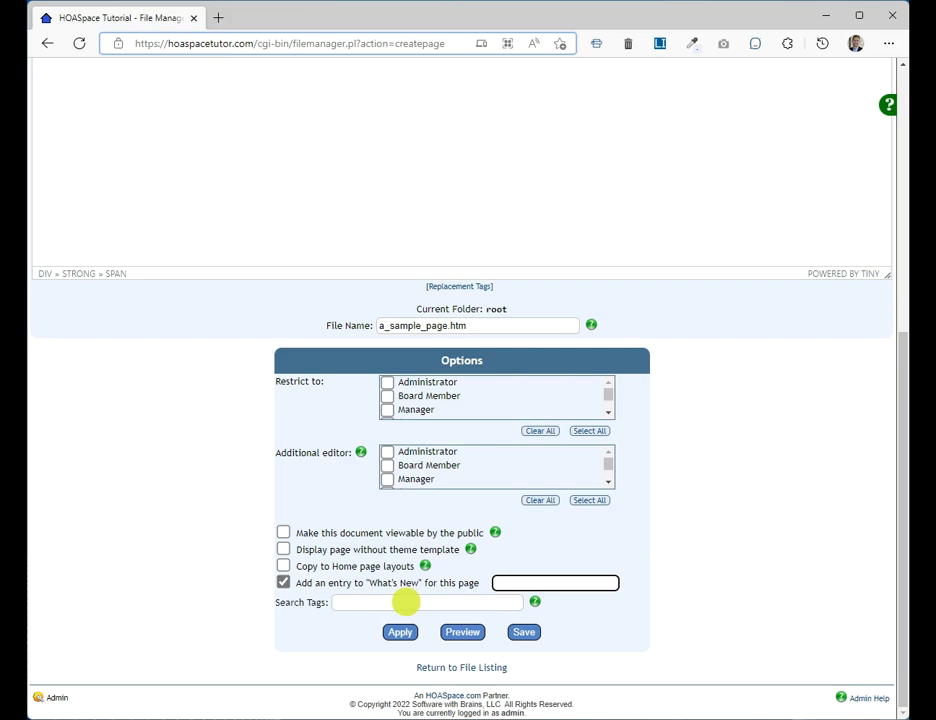
mouse_move(535, 601)
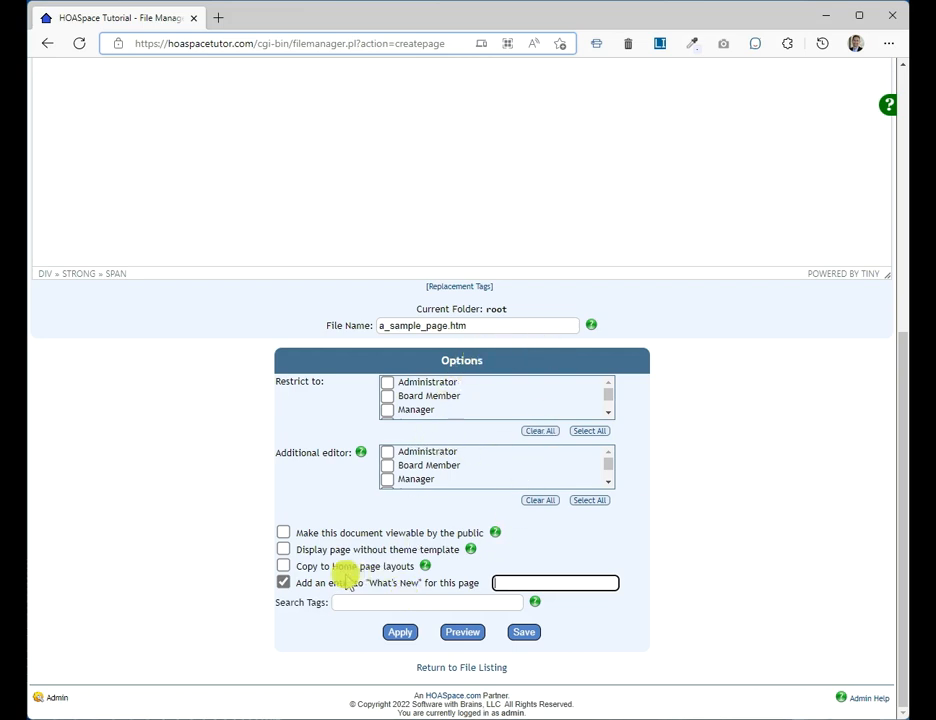
Step: Turn off the What's New entry for the page and save the custom page to the root folder
left_click(284, 582)
scroll(664, 217, "up", 4)
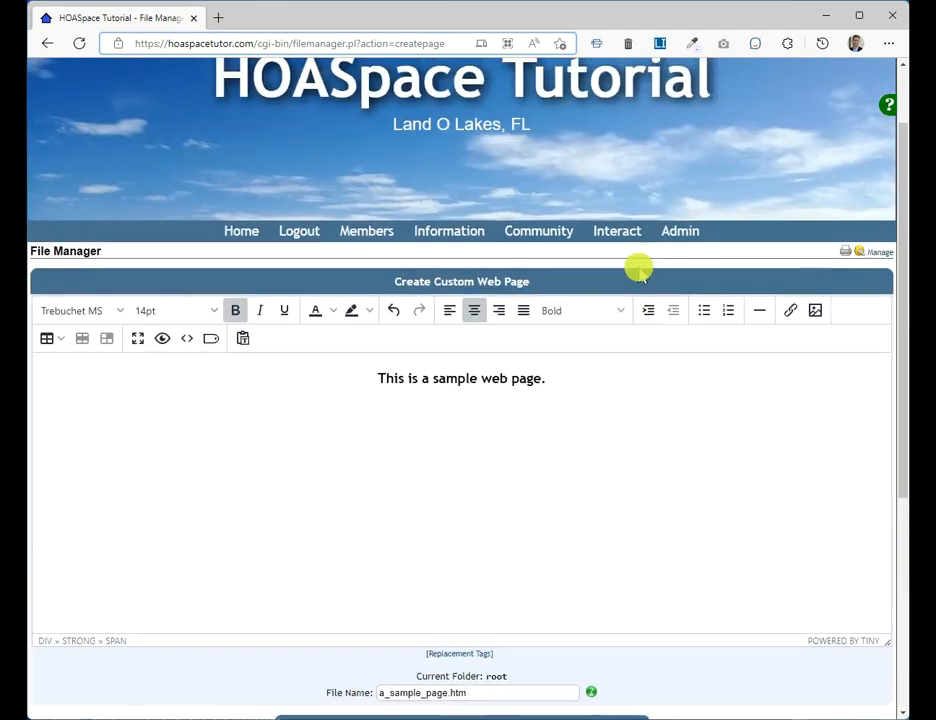
scroll(608, 410, "down", 4)
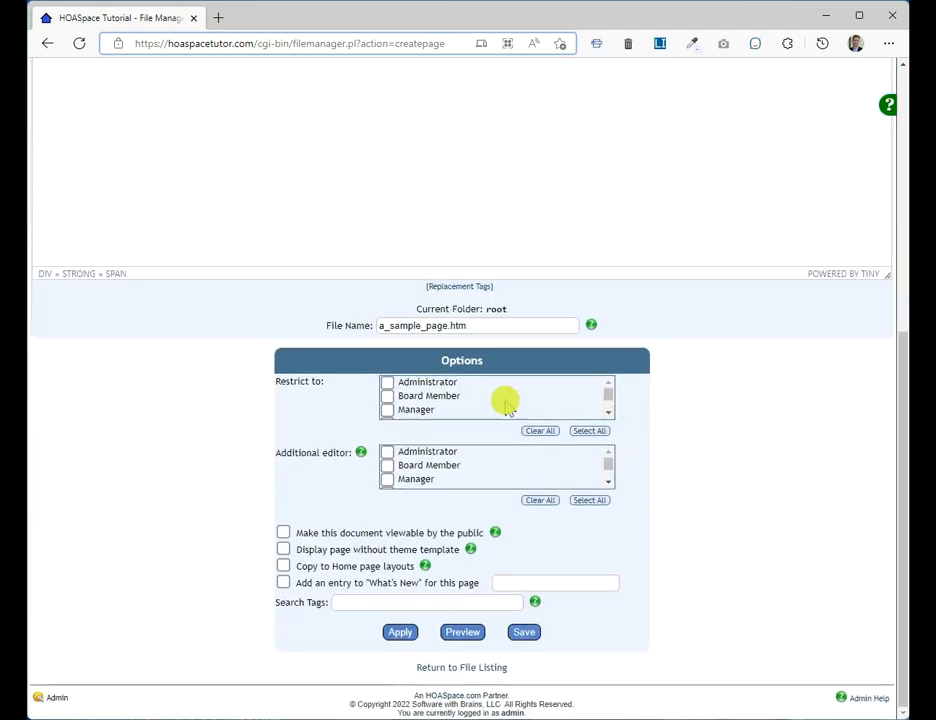
left_click(518, 633)
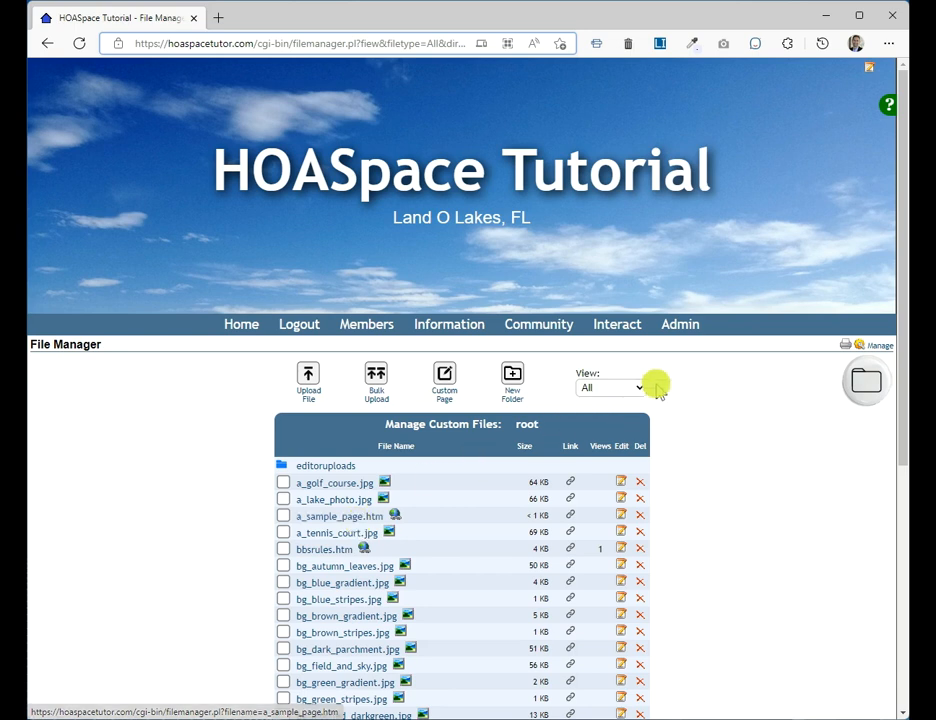
Step: Open the site's Menu Editor from Administration and add 1 blank row at the end of the Top Menu
left_click(687, 323)
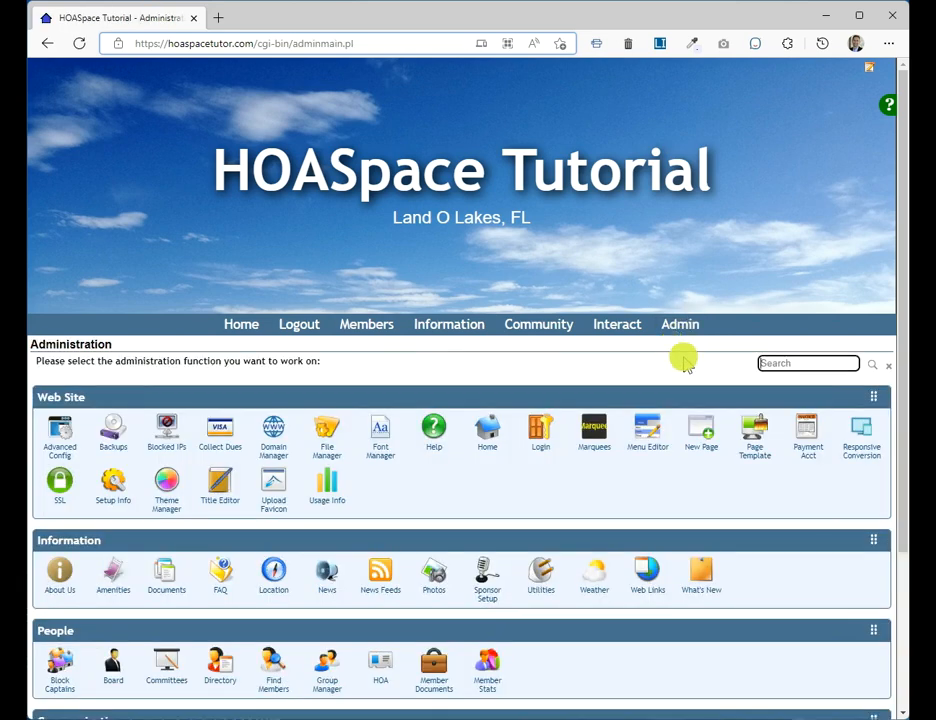
left_click(644, 452)
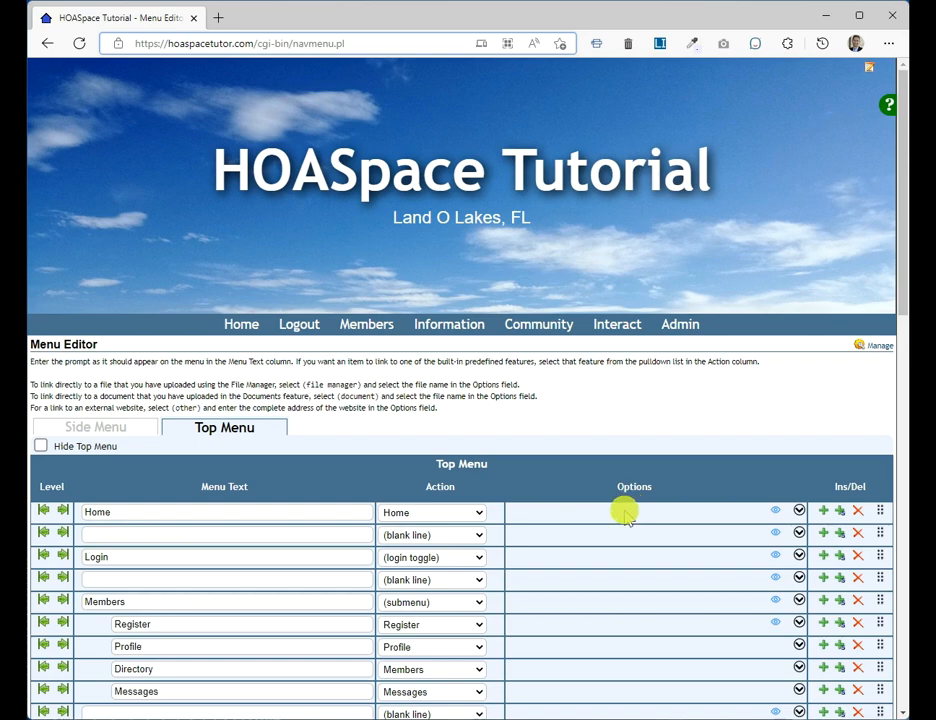
scroll(624, 512, "down", 15)
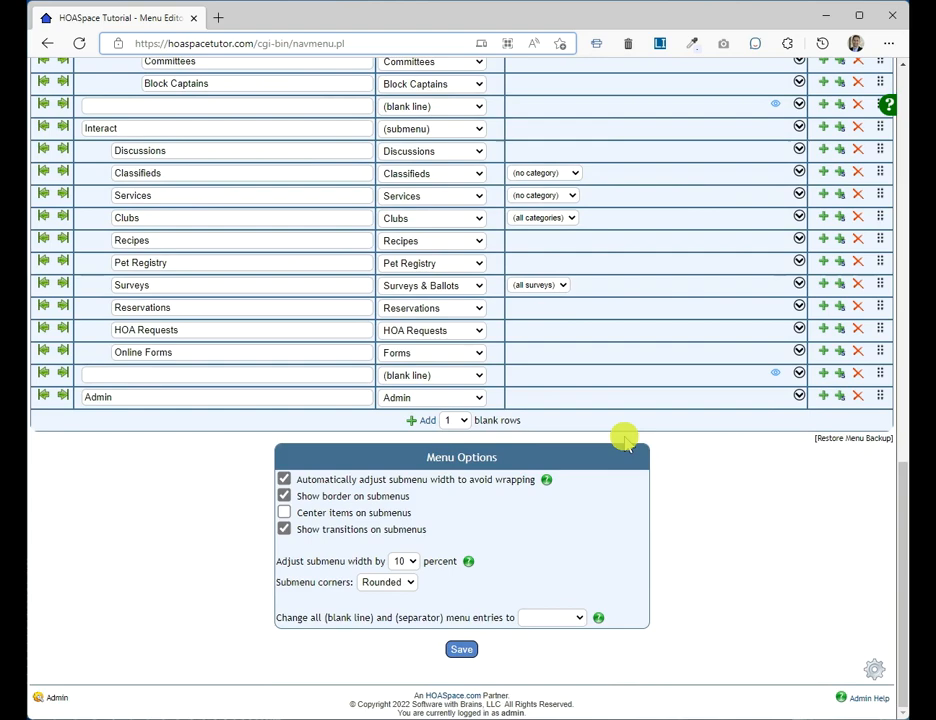
left_click(414, 423)
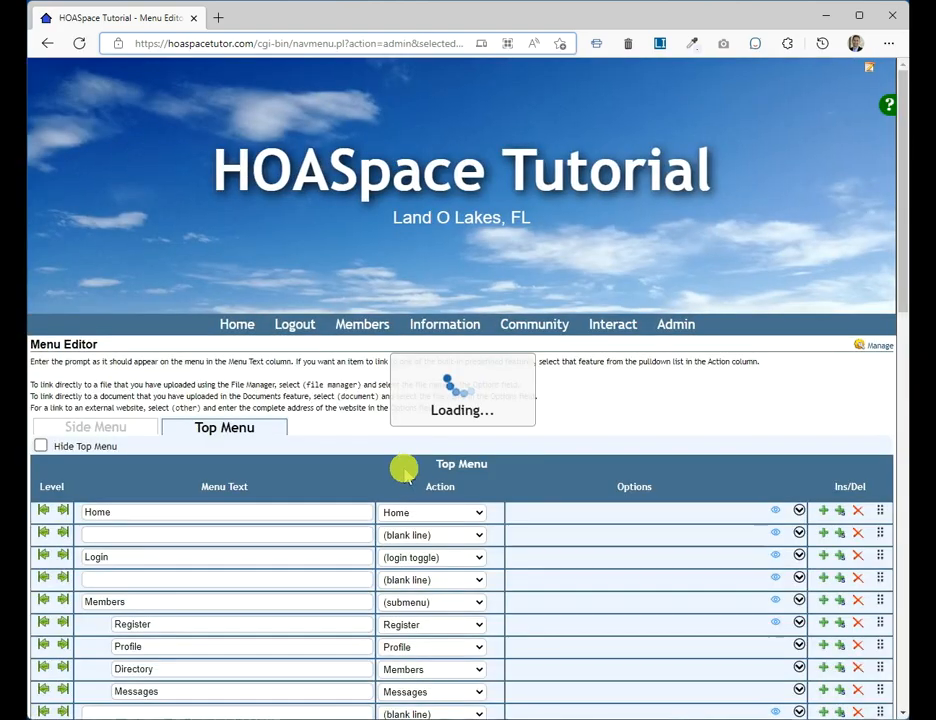
scroll(437, 459, "down", 15)
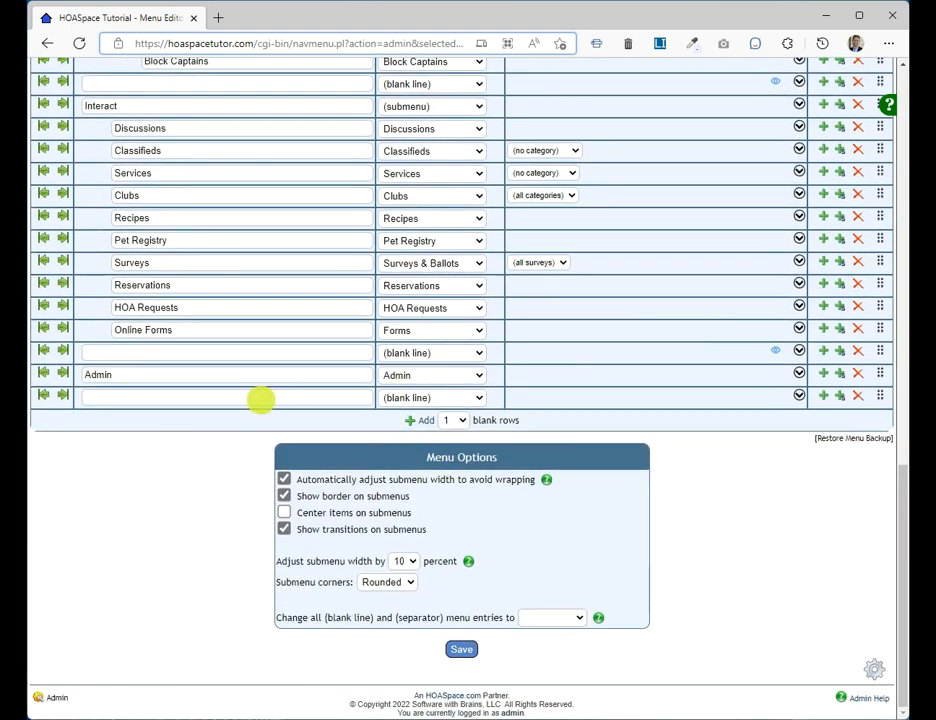
Step: Name the new menu row Sample Page and link it to a_sample_page.htm through the (file manager) action
left_click(220, 398)
type("Sam")
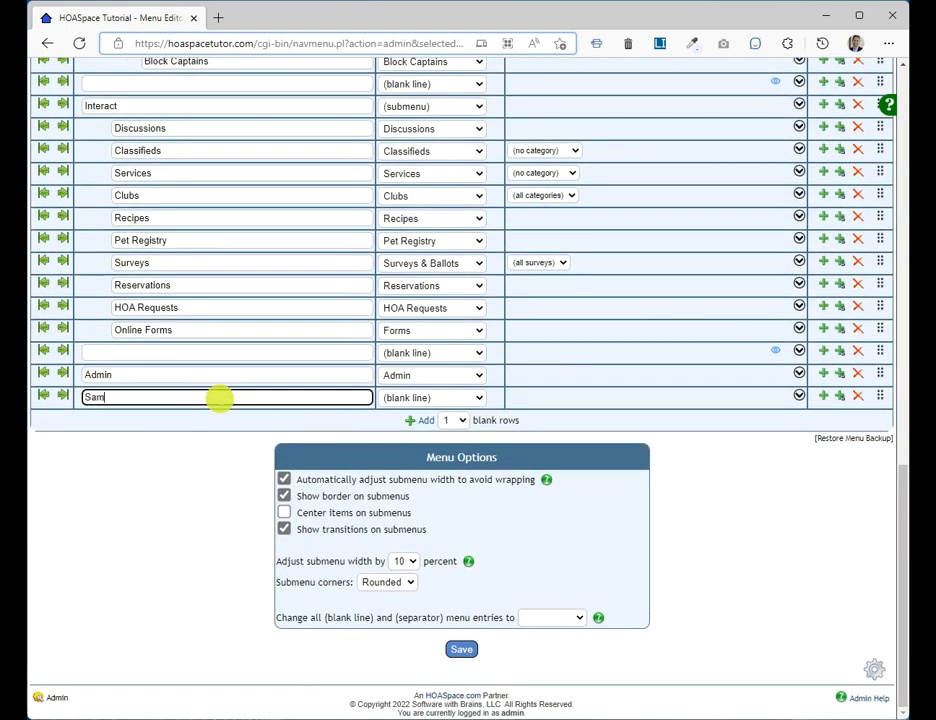
type("ple Page")
left_click(414, 397)
scroll(400, 460, "down", 4)
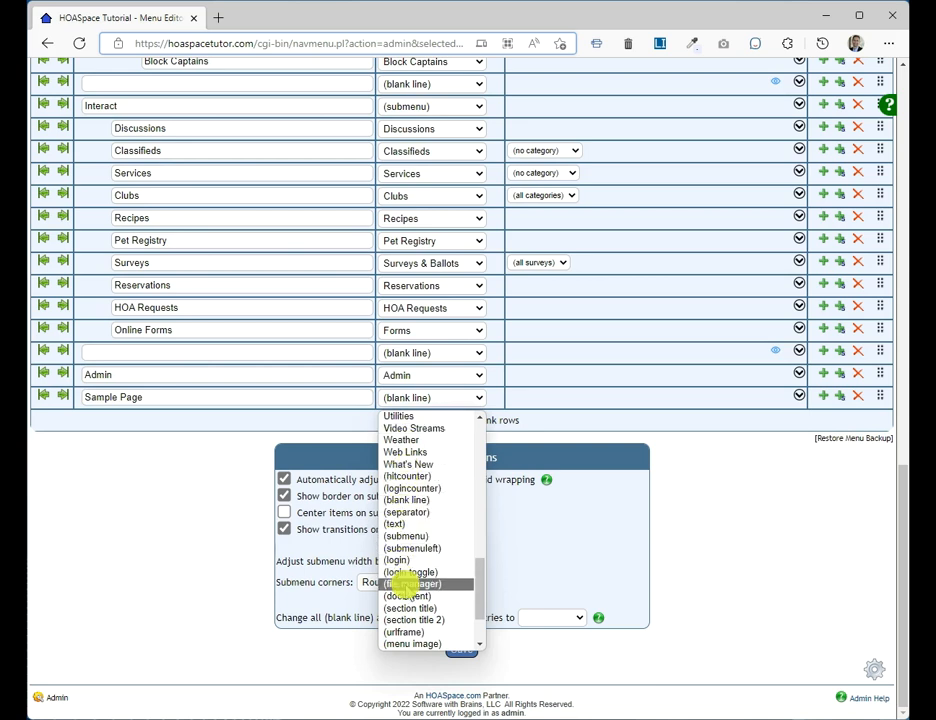
left_click(410, 583)
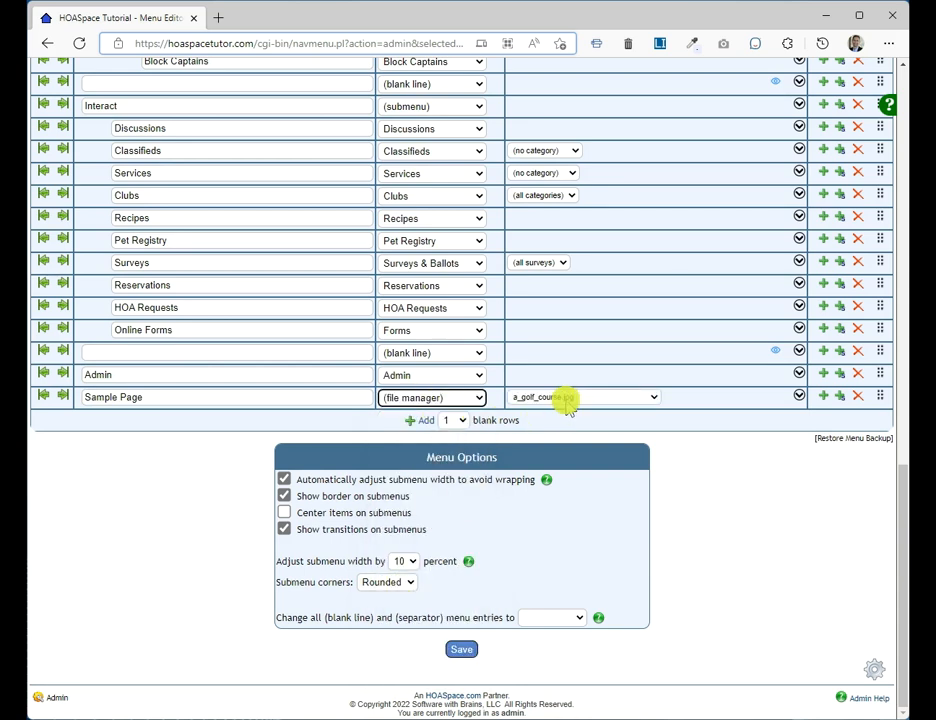
left_click(604, 399)
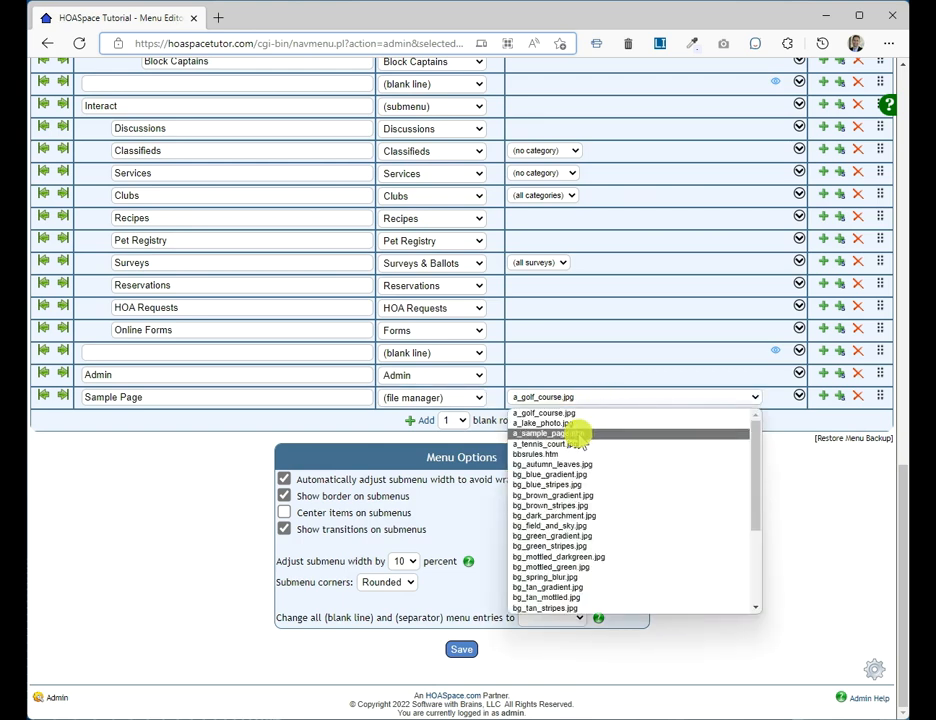
left_click(580, 434)
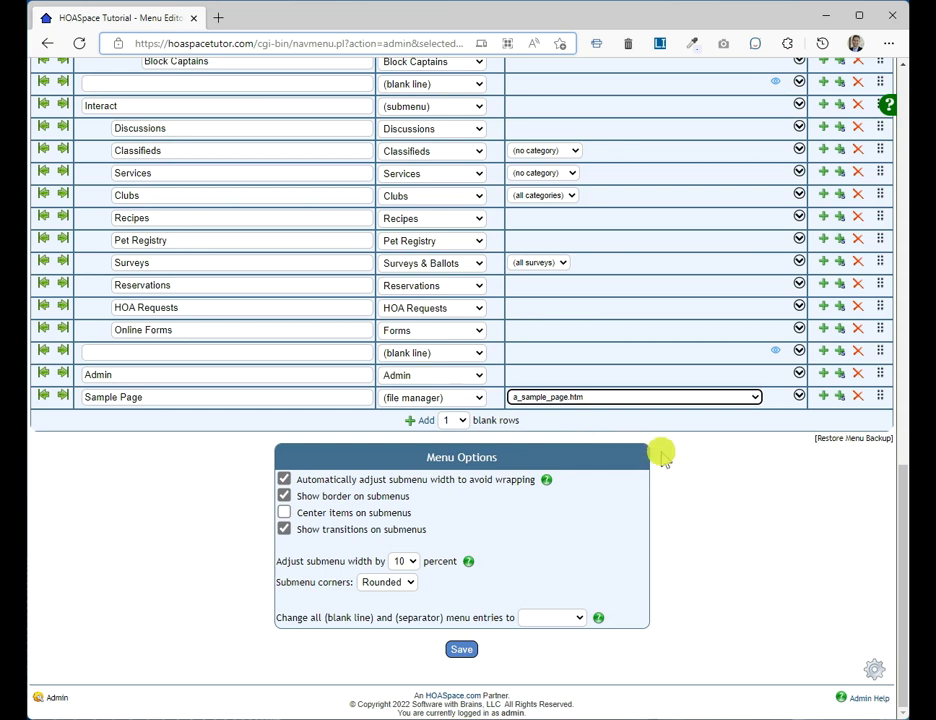
Step: Make the Sample Page menu item visible to the public in its additional options and collapse them
left_click(799, 396)
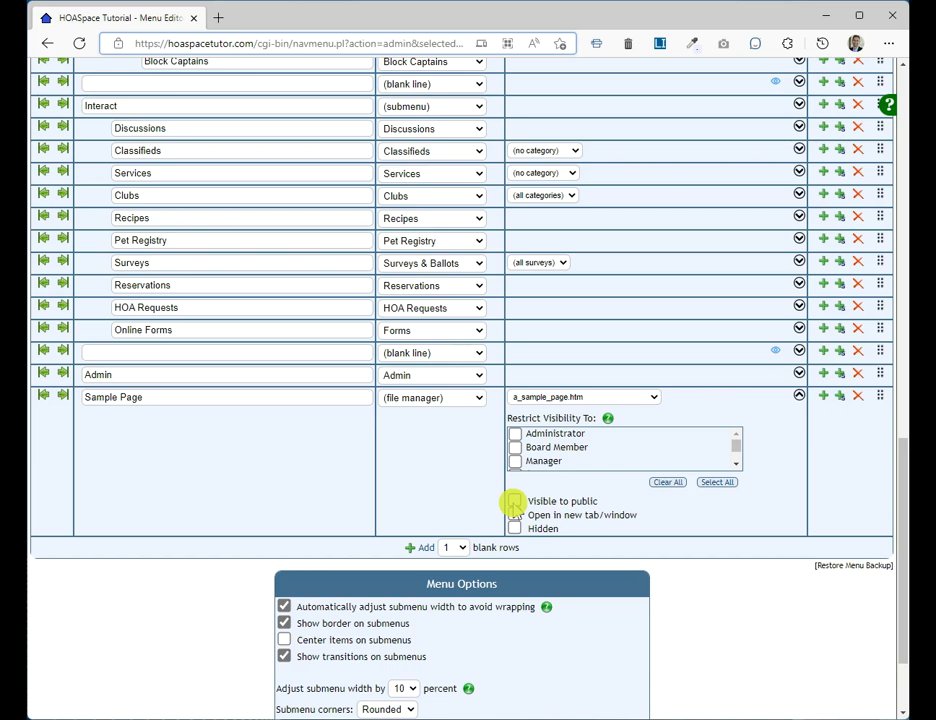
left_click(514, 501)
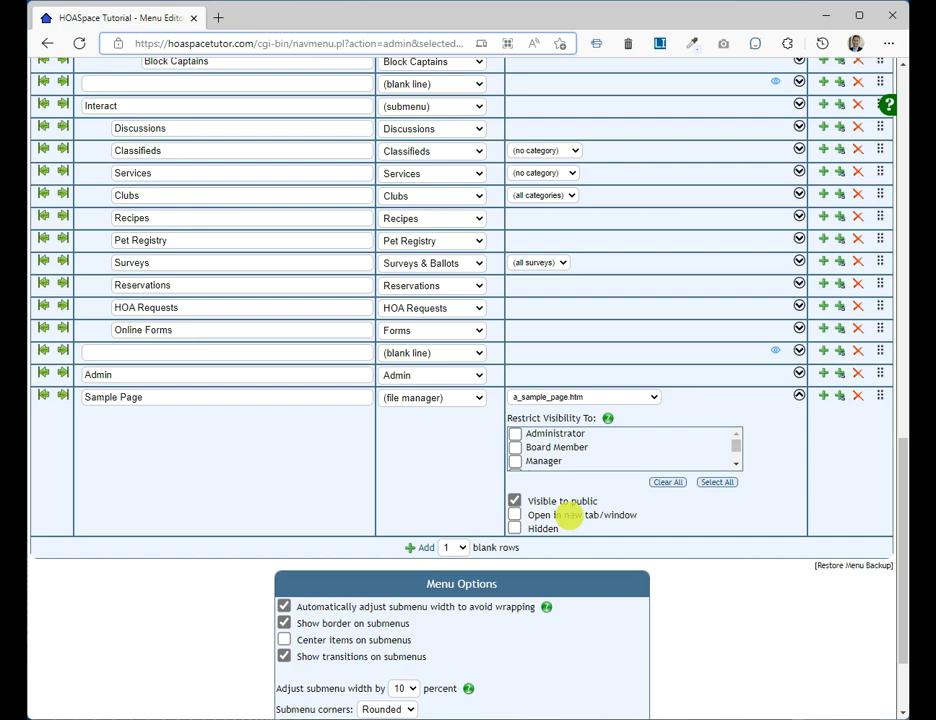
scroll(570, 514, "down", 1)
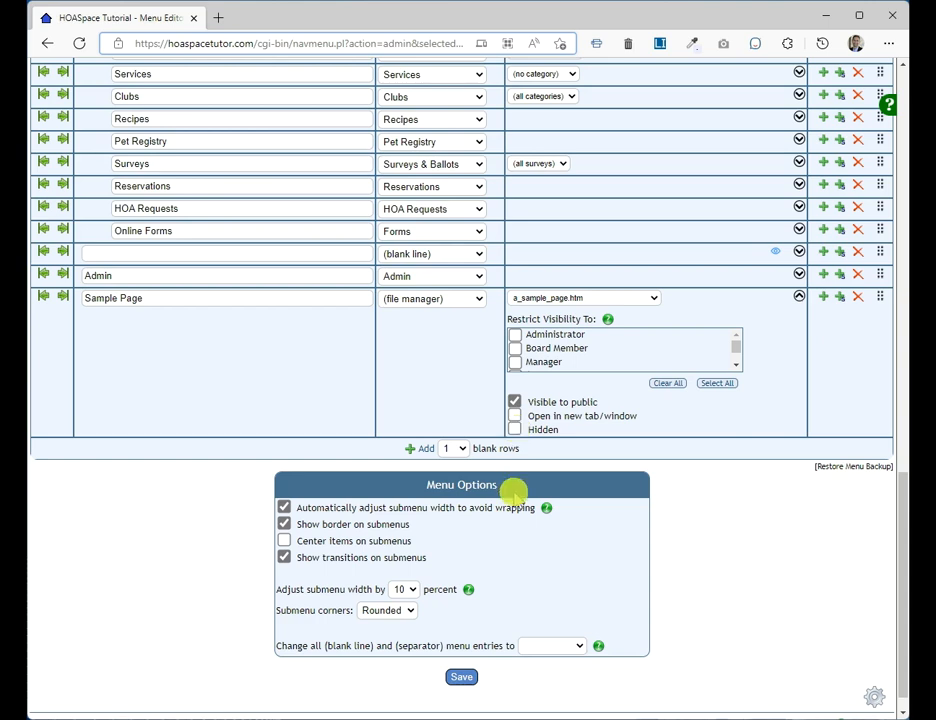
left_click(799, 297)
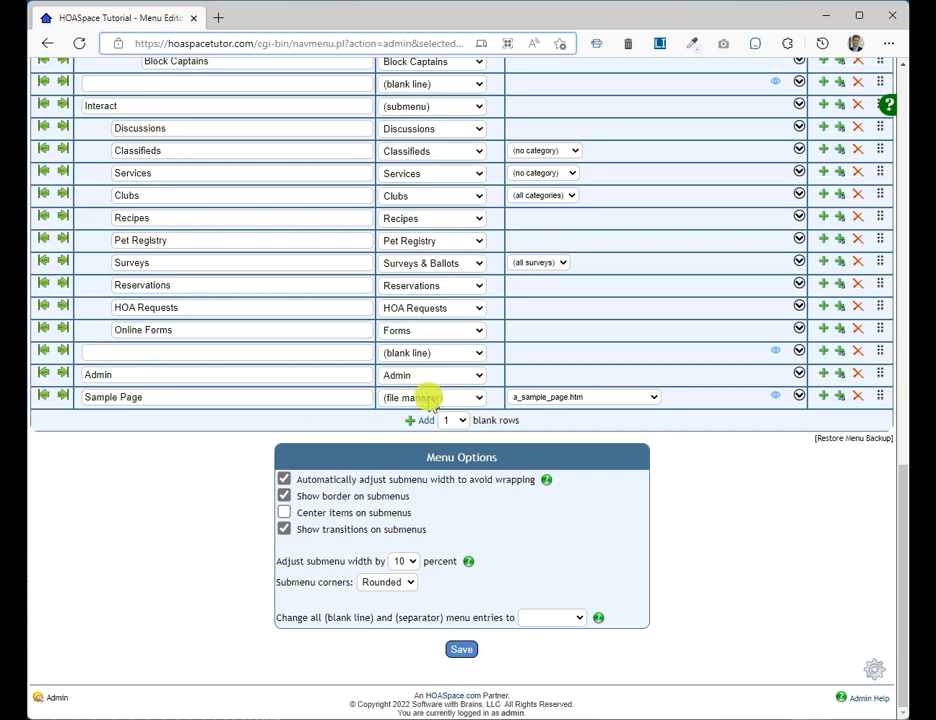
Step: Save the Top Menu with a_sample_page.htm as the link target and open Sample Page from the site navigation
left_click(555, 398)
left_click(551, 405)
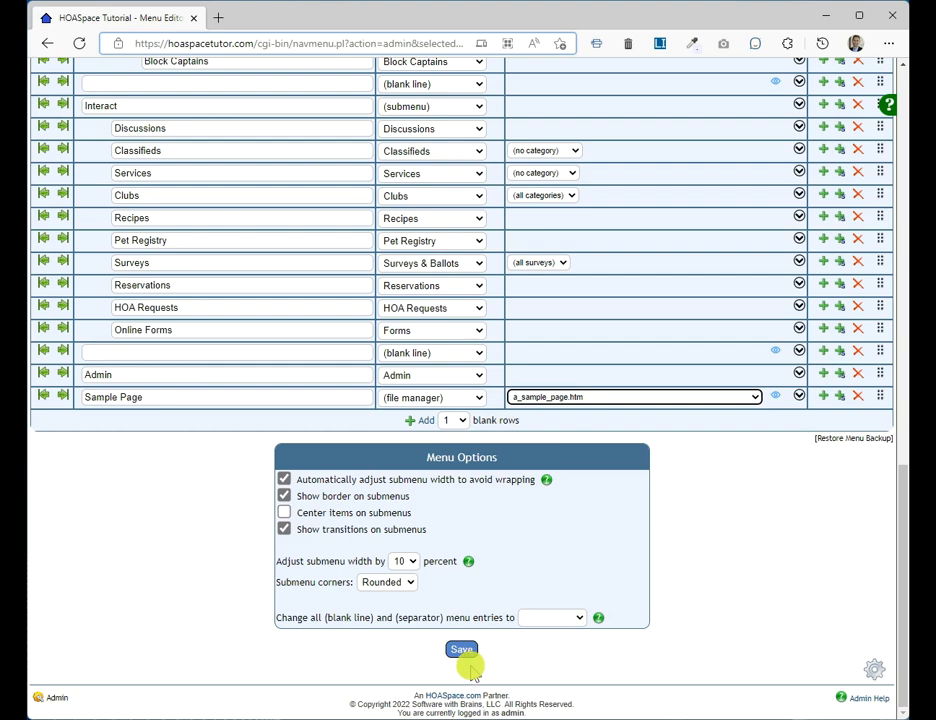
left_click(461, 648)
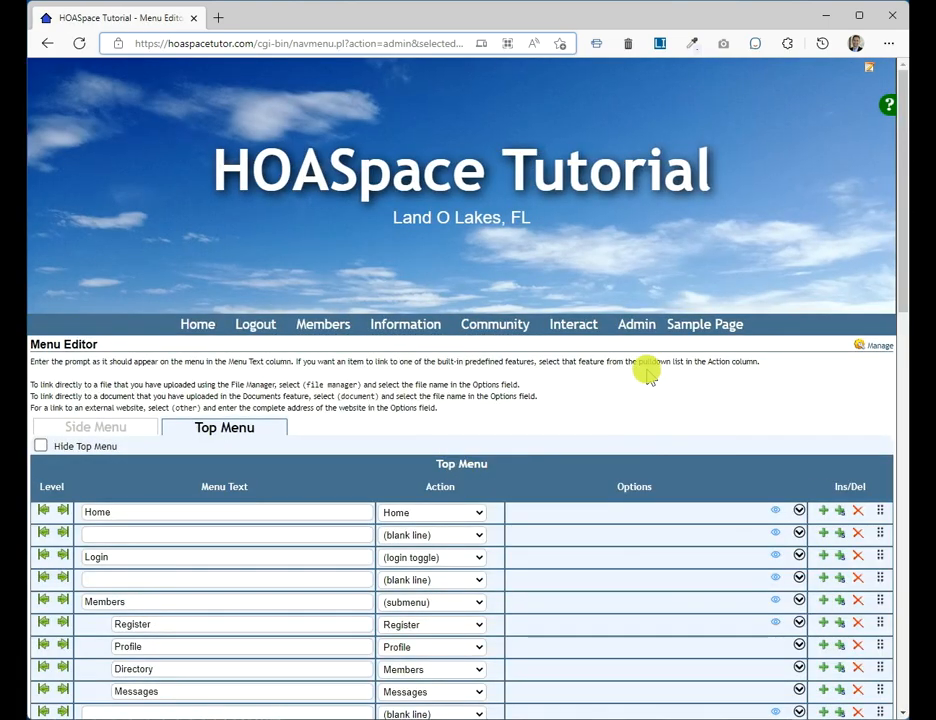
left_click(704, 326)
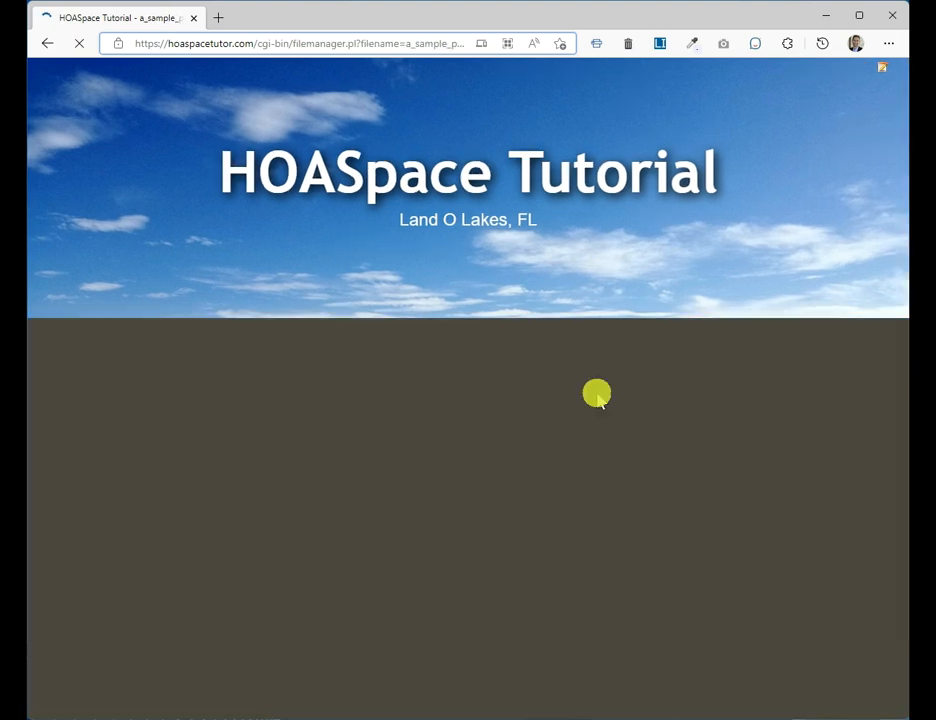